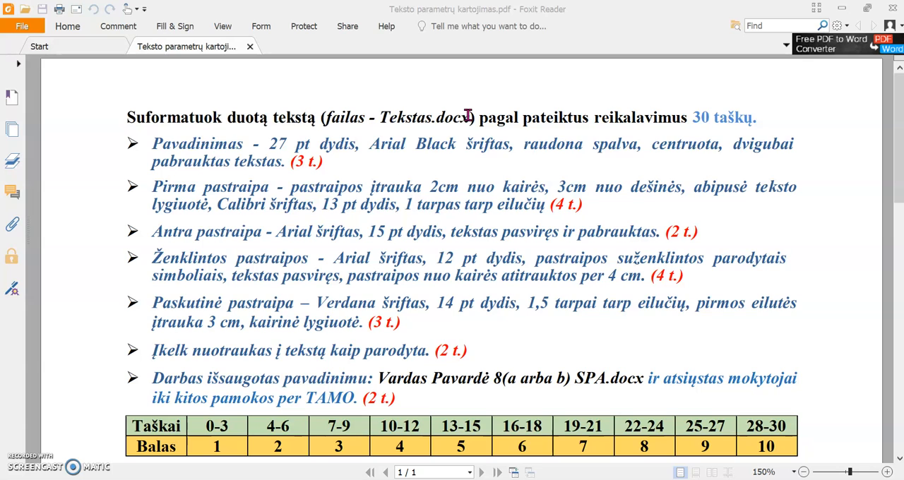
drag(468, 116, 381, 116)
click(427, 157)
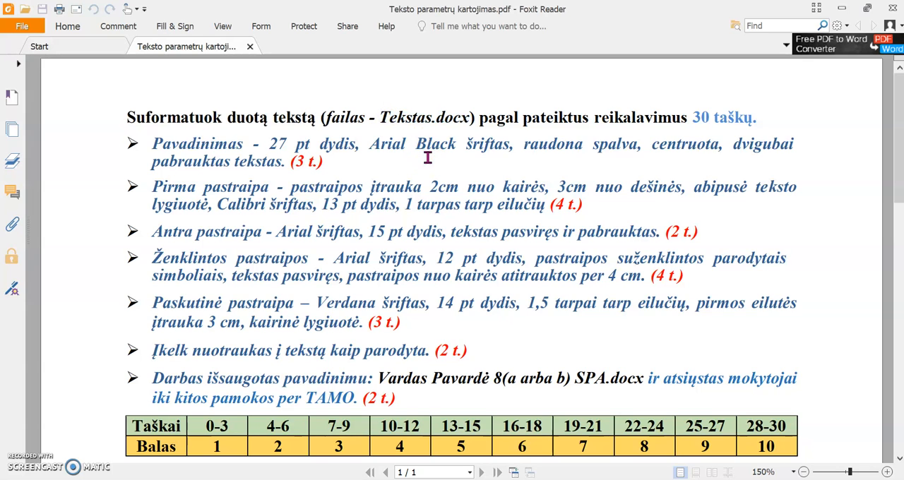
click(381, 231)
click(317, 262)
click(178, 321)
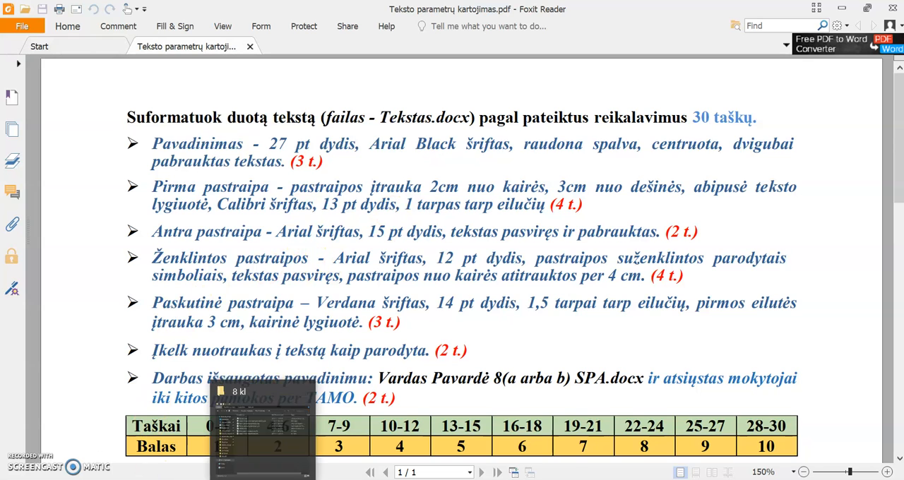
Open Tekstas.docx from the 8 kl folder in LibreOffice Writer and float its window at reduced size over the PDF
click(263, 479)
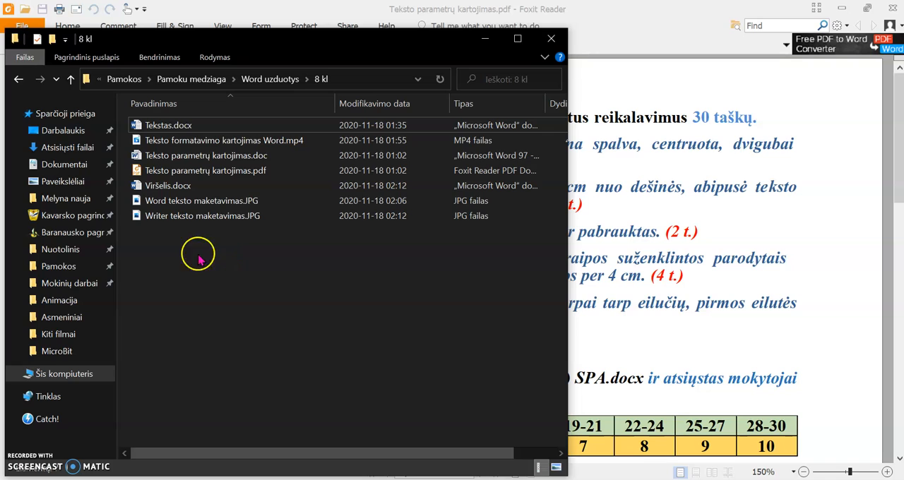
click(160, 127)
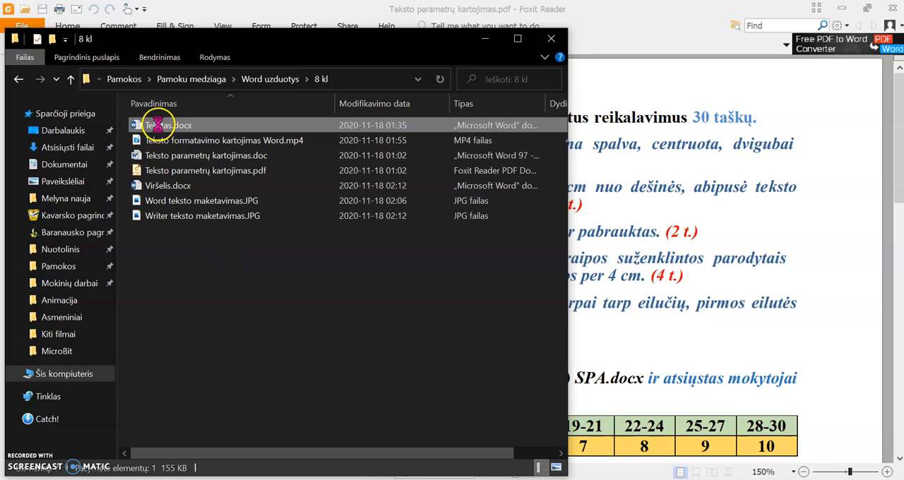
right_click(155, 125)
mouse_move(139, 263)
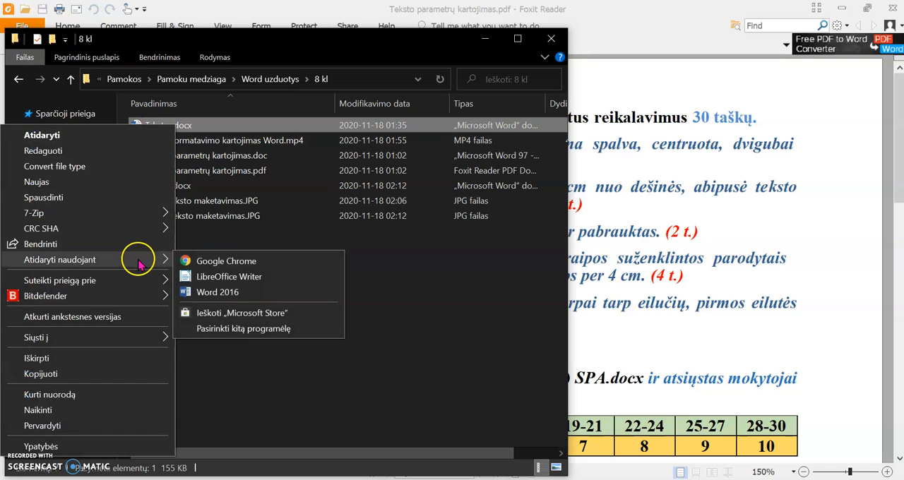
click(271, 279)
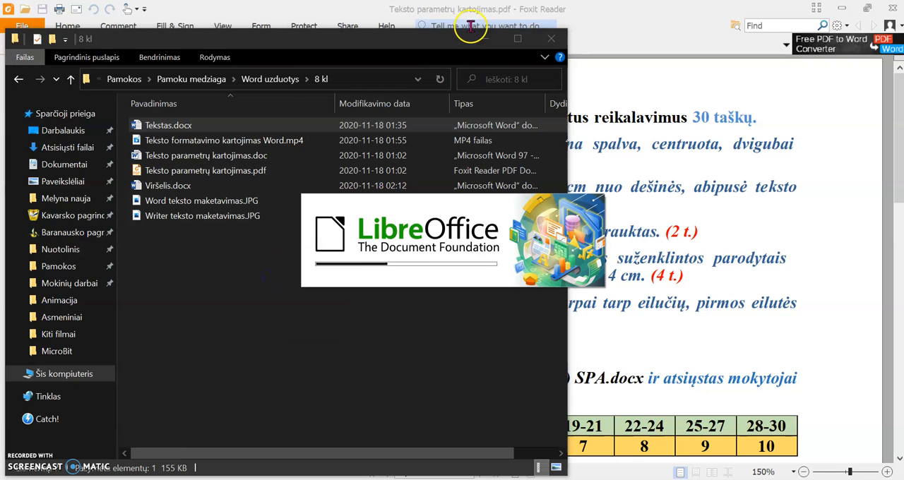
click(484, 40)
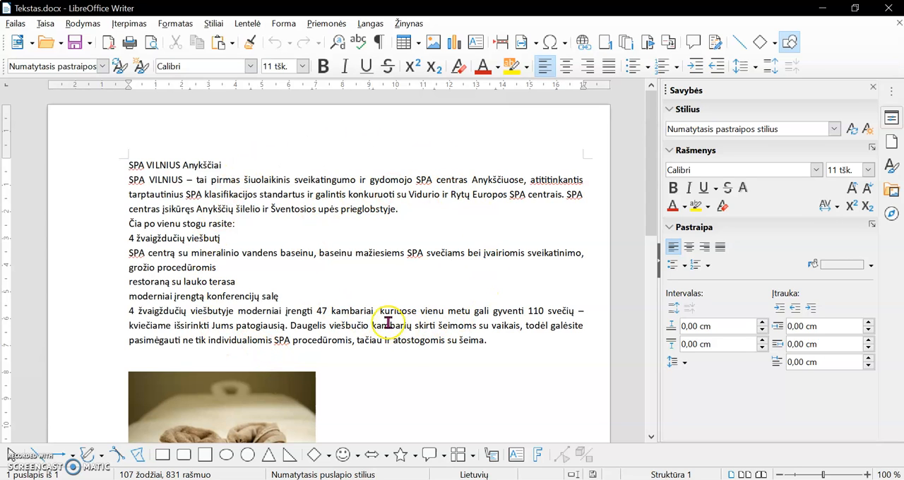
click(855, 9)
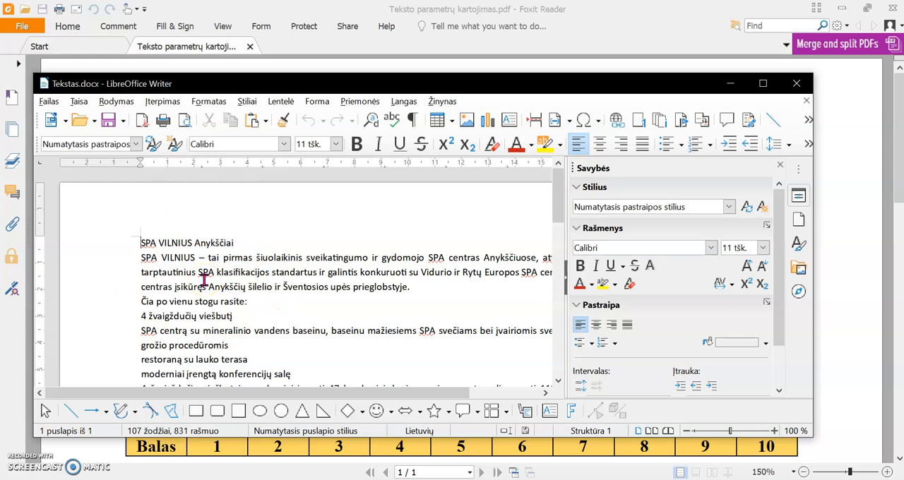
drag(388, 85, 416, 129)
Switch to the PDF and examine the formatting requirements and the example layout with its labelled paragraphs and pictures
click(420, 87)
scroll(336, 203, down, 2)
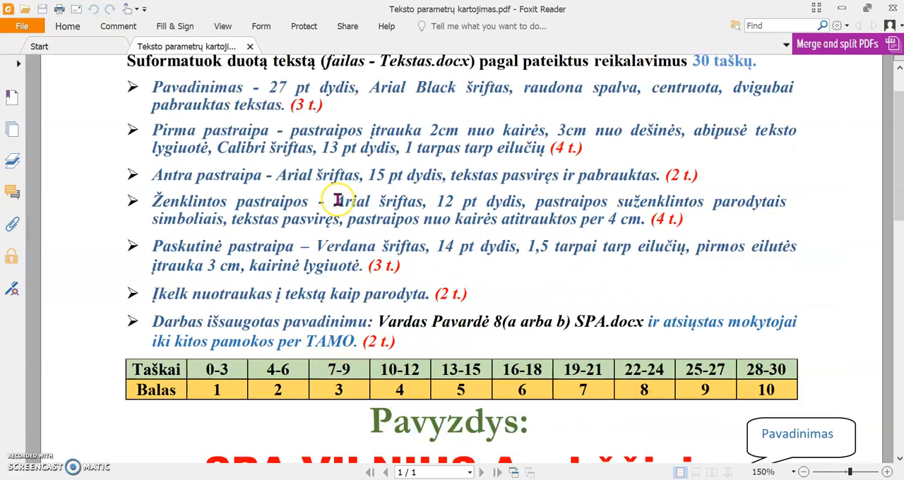
scroll(336, 200, down, 10)
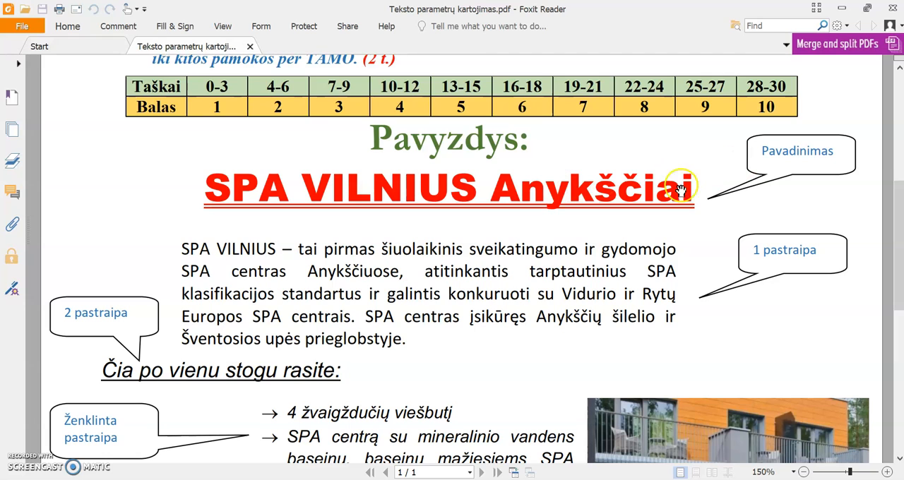
scroll(652, 272, down, 3)
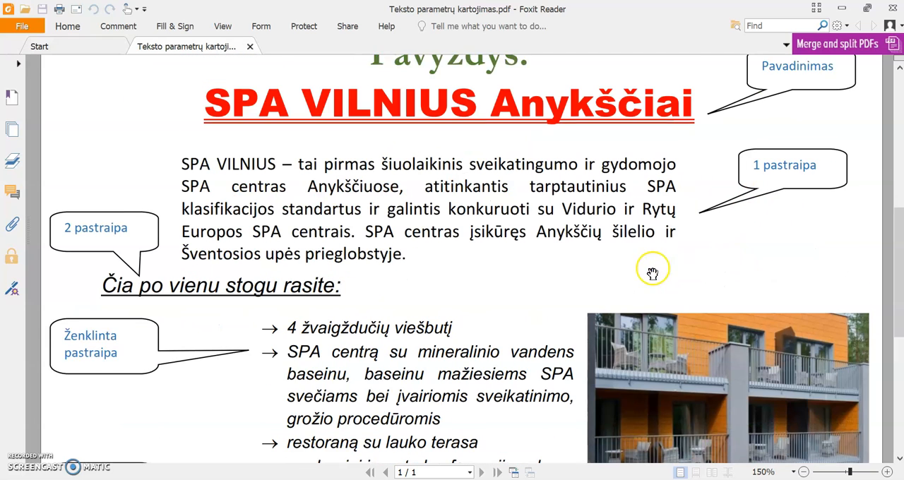
scroll(652, 273, down, 1)
scroll(215, 265, down, 3)
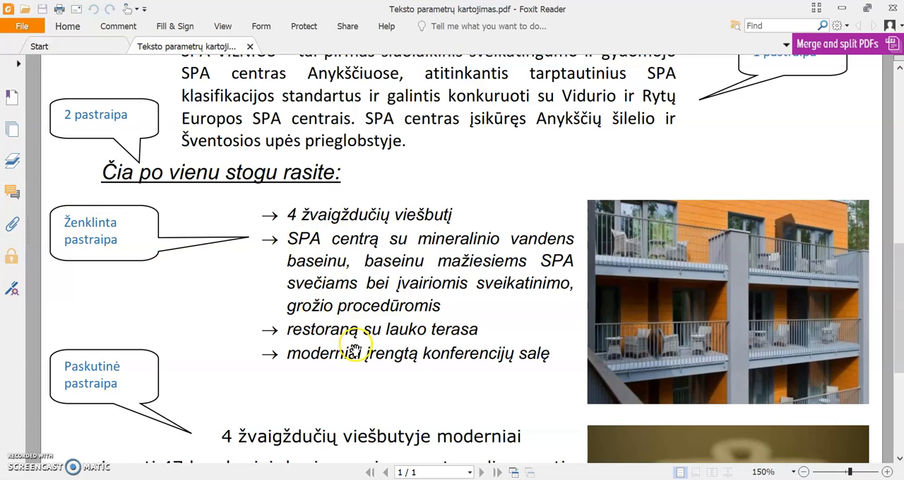
scroll(366, 312, down, 3)
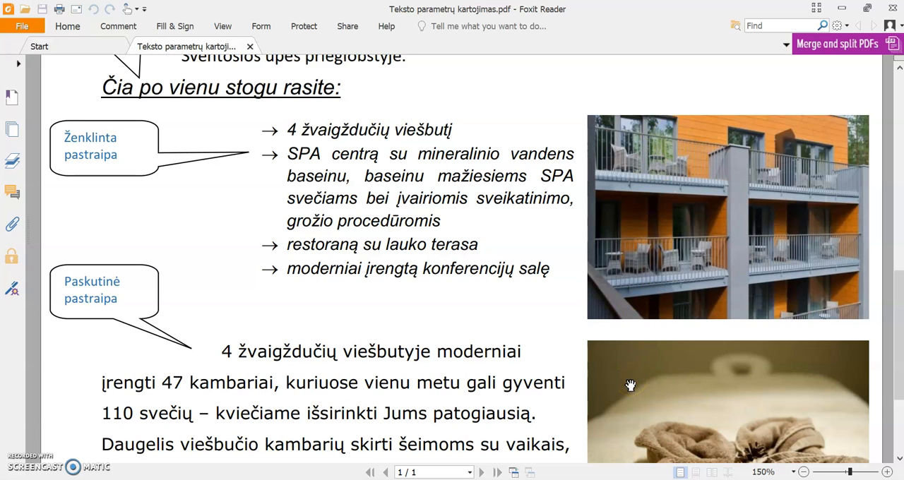
scroll(463, 307, down, 5)
scroll(463, 307, up, 15)
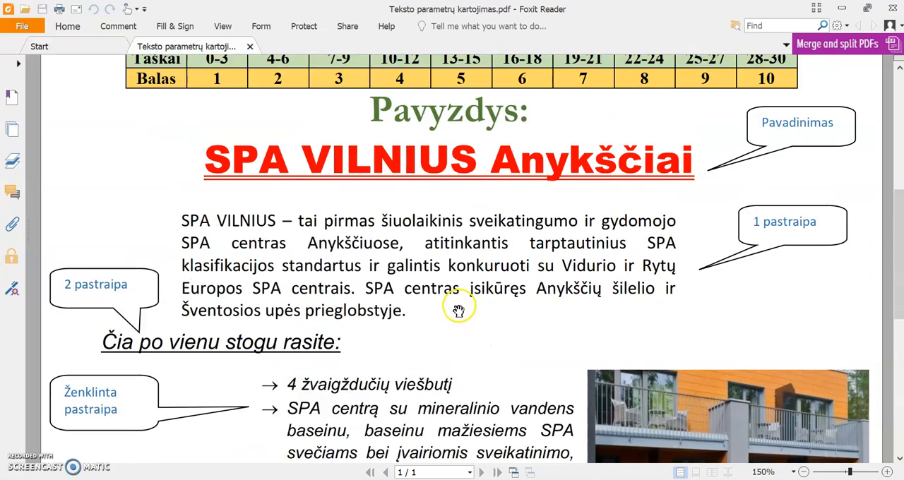
scroll(459, 311, up, 6)
scroll(459, 305, up, 3)
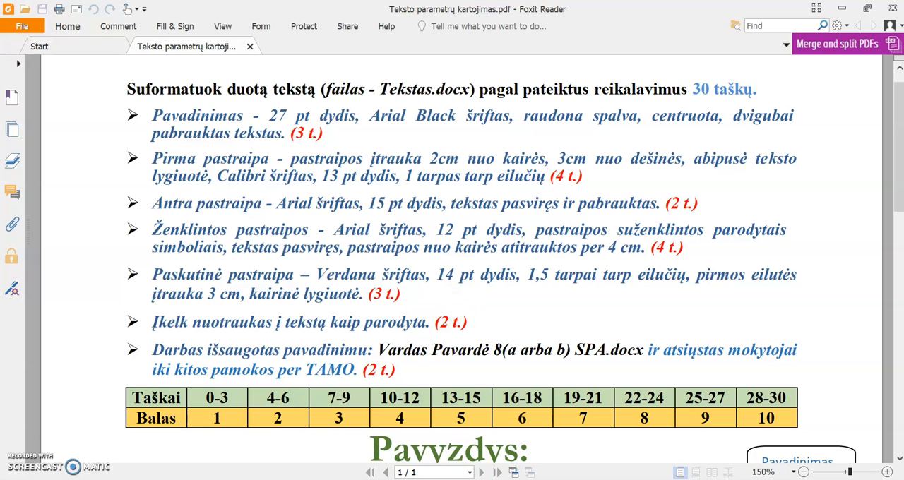
Return to the Tekstas.docx window, hide its Properties sidebar, and place it below the PDF's title requirements at 120% zoom
key(alt+Tab)
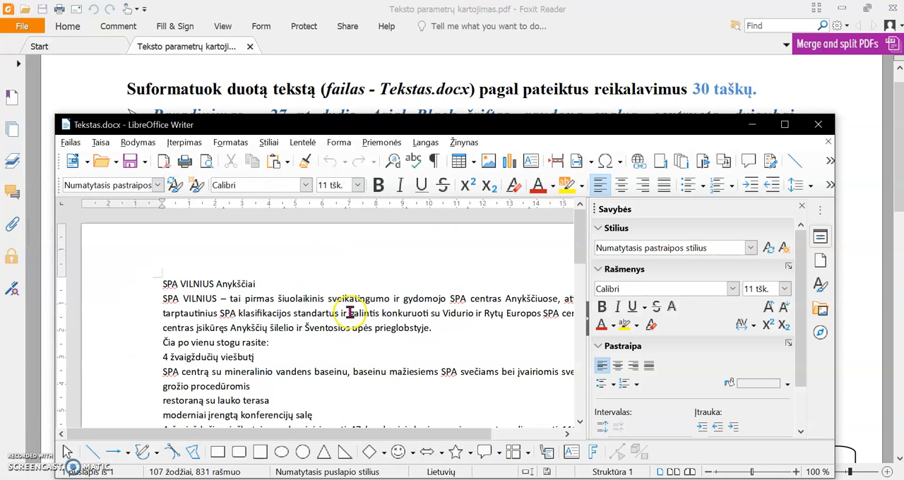
click(802, 207)
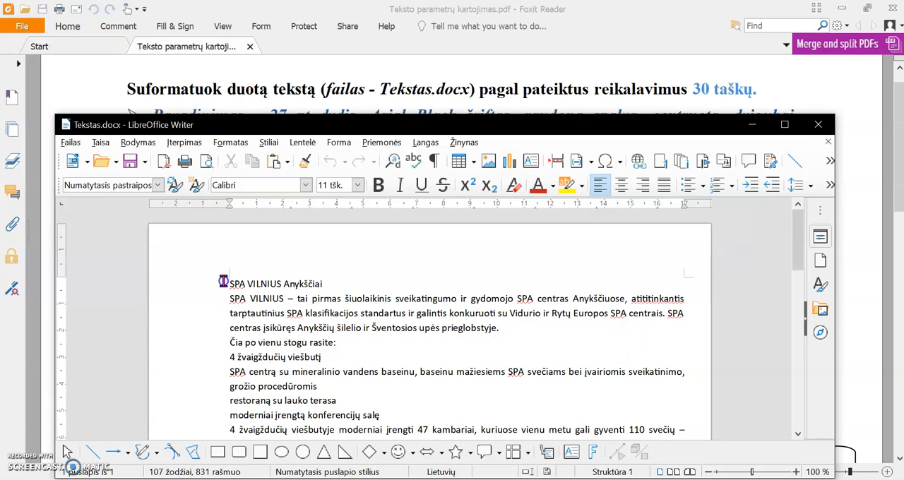
drag(224, 282, 326, 282)
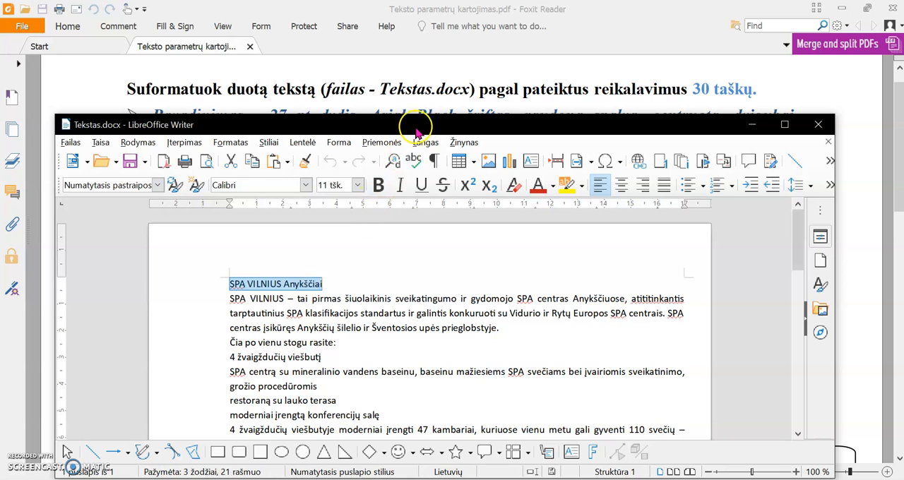
drag(428, 115, 421, 180)
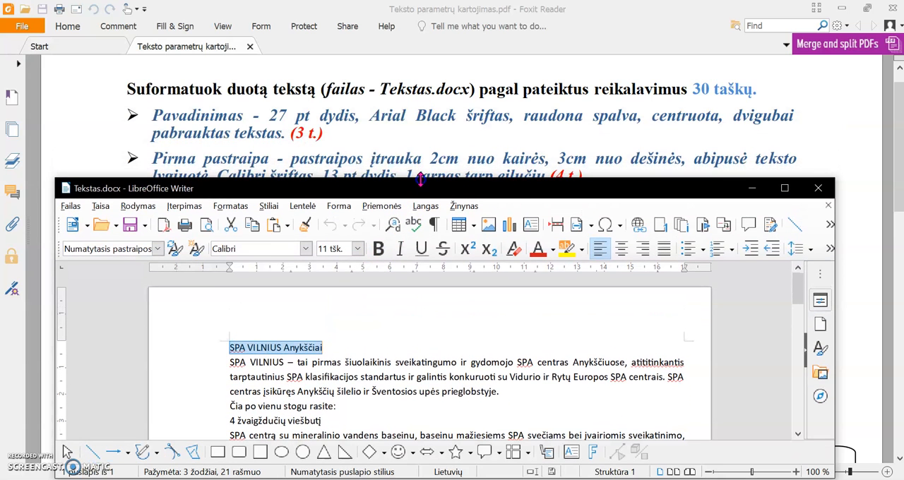
click(797, 472)
click(797, 472)
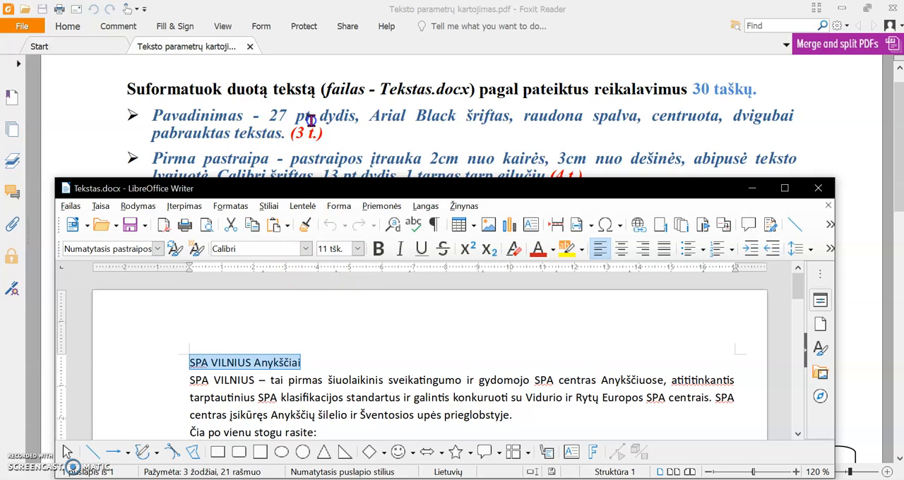
click(358, 250)
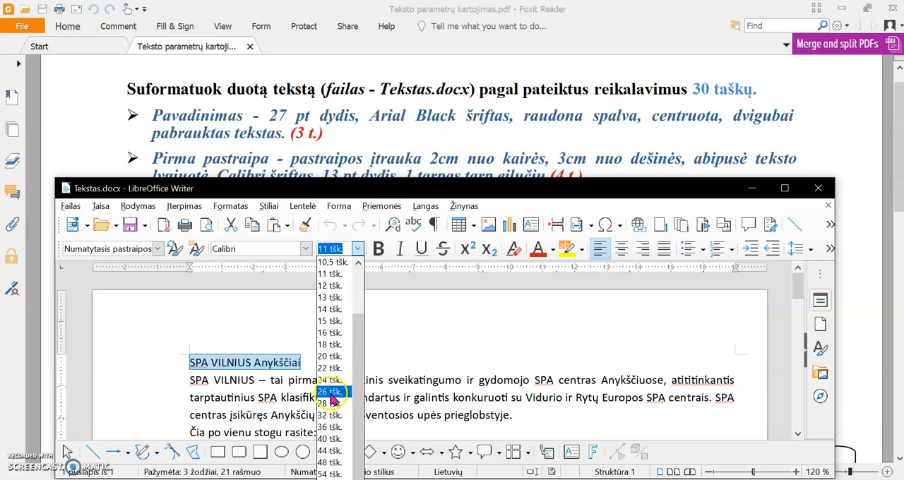
click(345, 248)
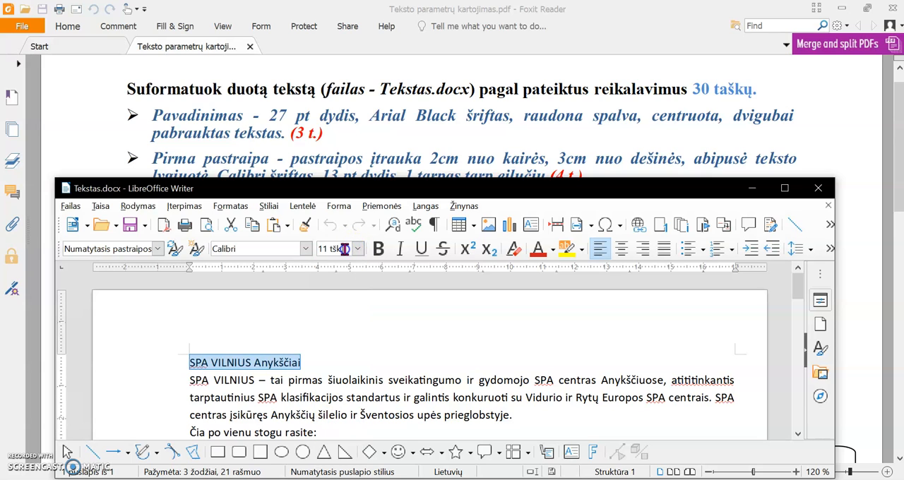
triple_click(345, 248)
text(2)
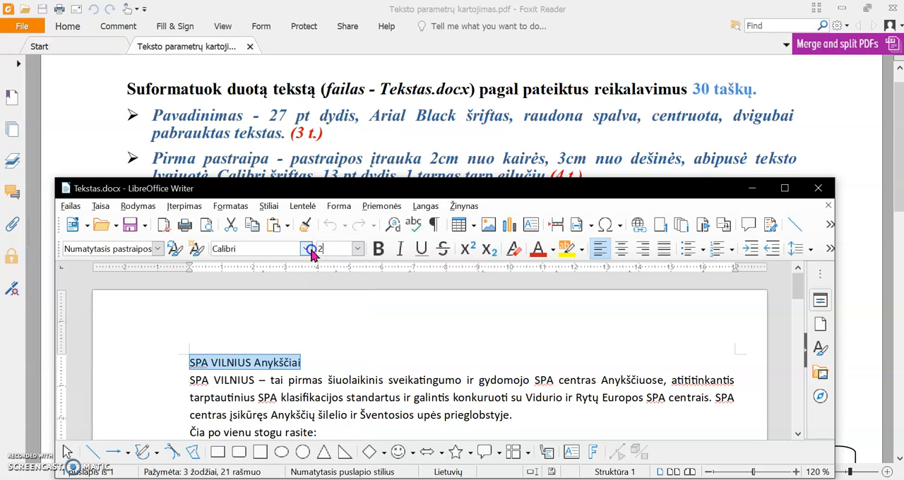
click(348, 326)
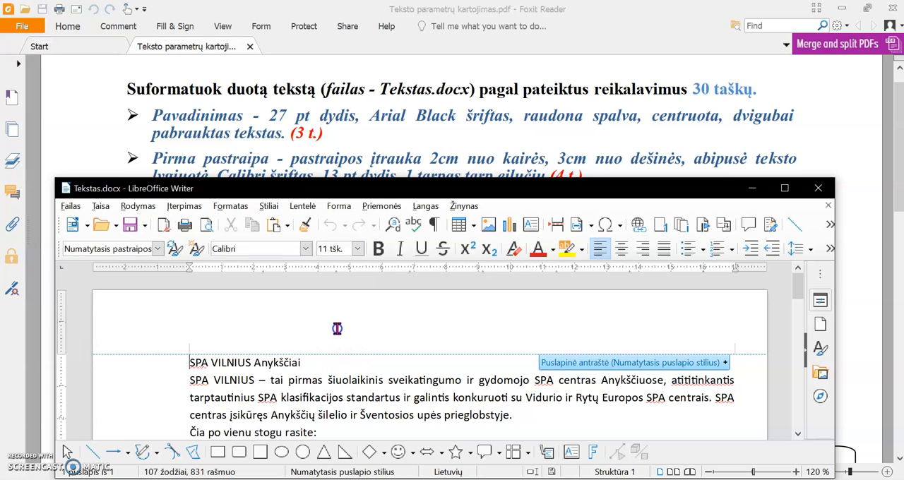
Set the font size of the title line "SPA VILNIUS Anykščiai" to 27 pt
click(328, 363)
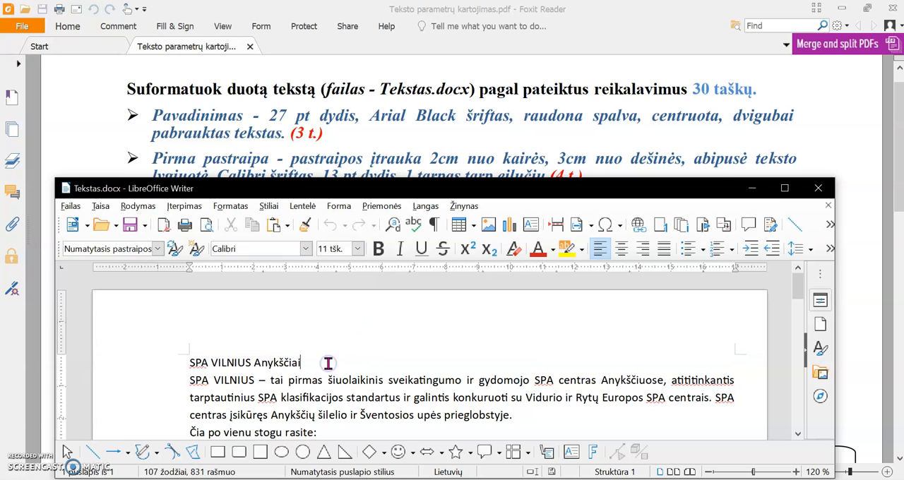
drag(327, 363, 187, 359)
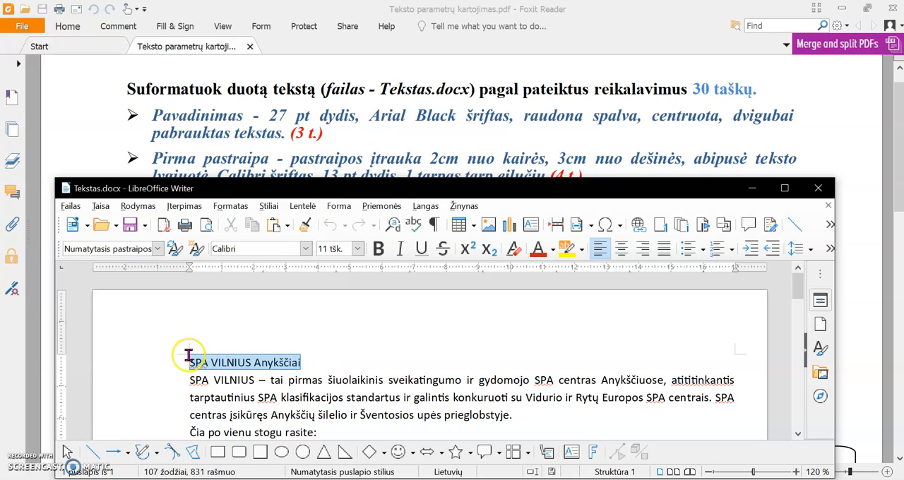
click(337, 250)
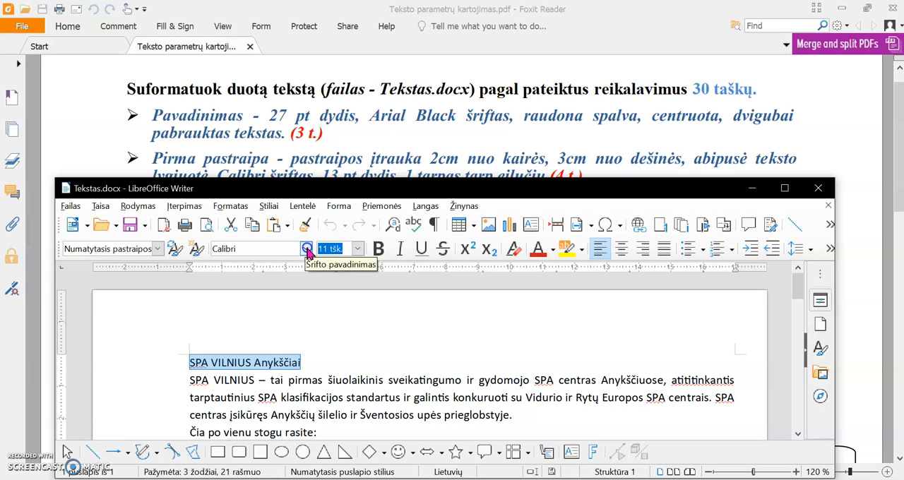
text(27)
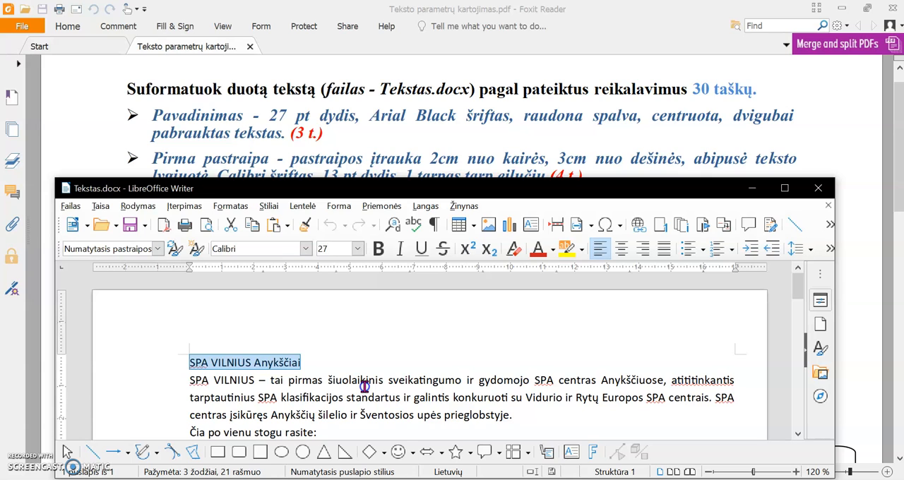
key(Return)
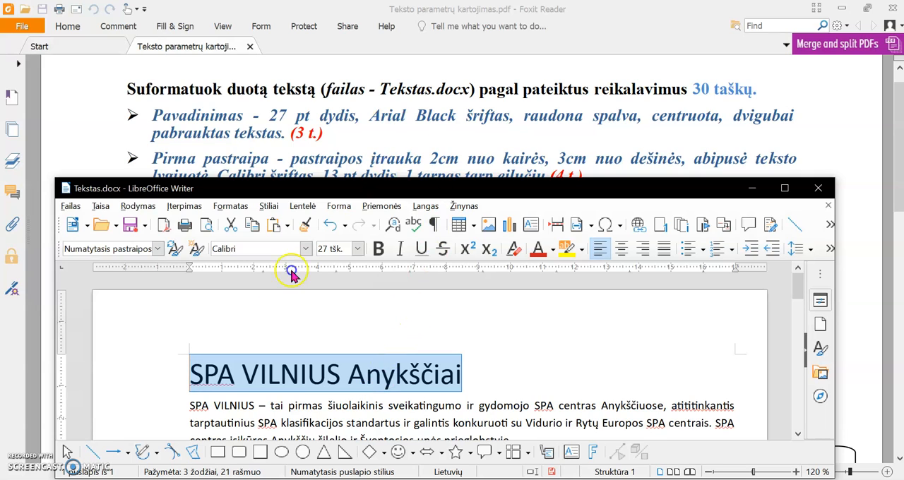
Change the font of the title "SPA VILNIUS Anykščiai" to Arial Black
click(304, 252)
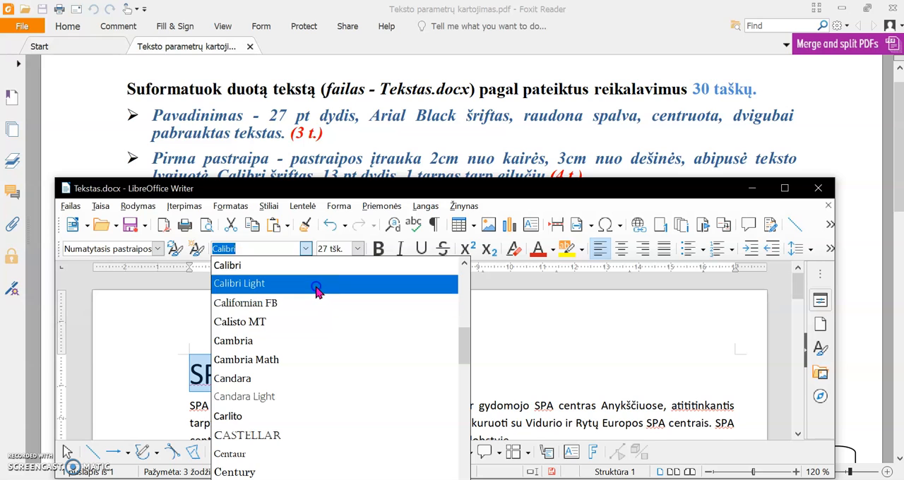
scroll(300, 370, up, 5)
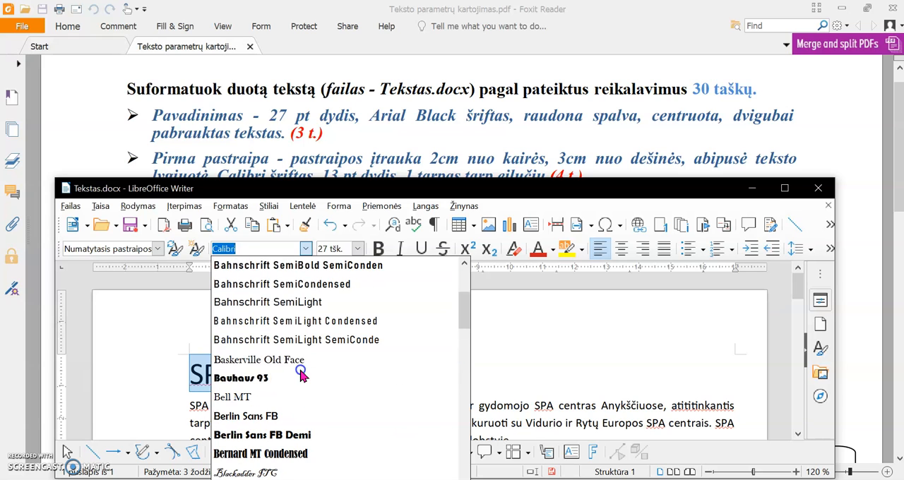
scroll(300, 374, up, 5)
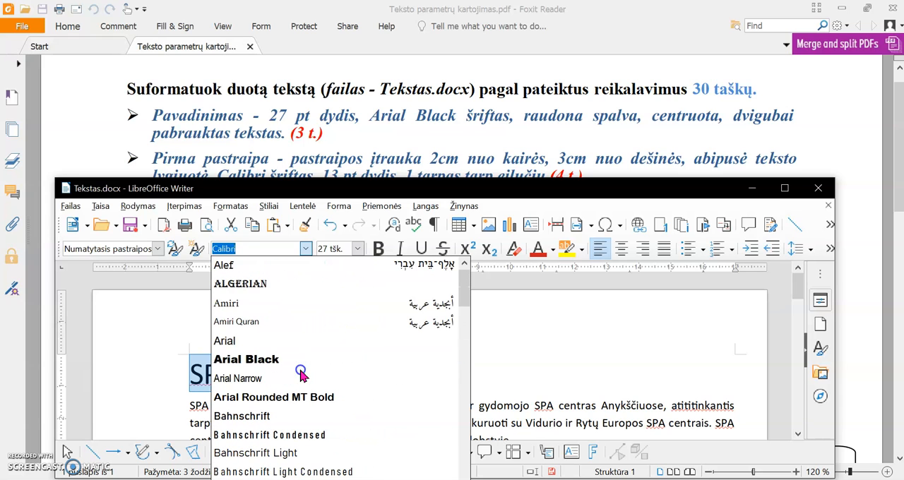
click(252, 361)
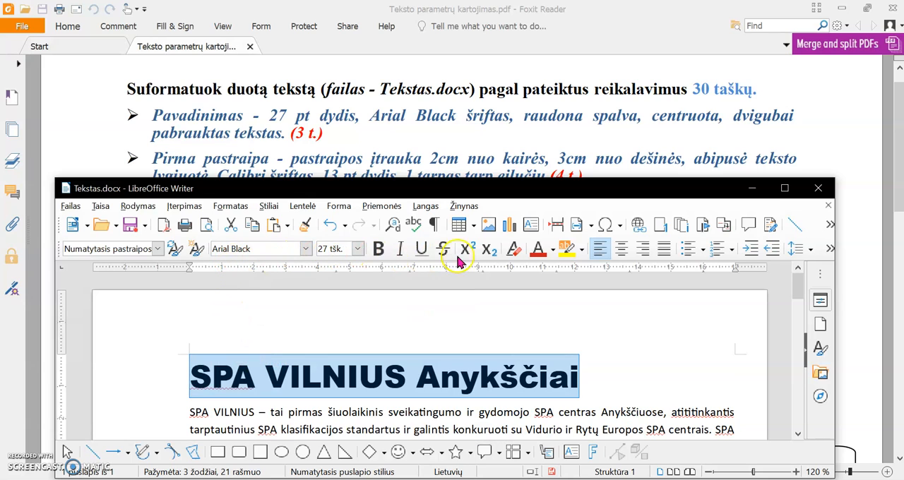
Colour the title text red (Raudona) from the standard palette and centre the title
click(553, 254)
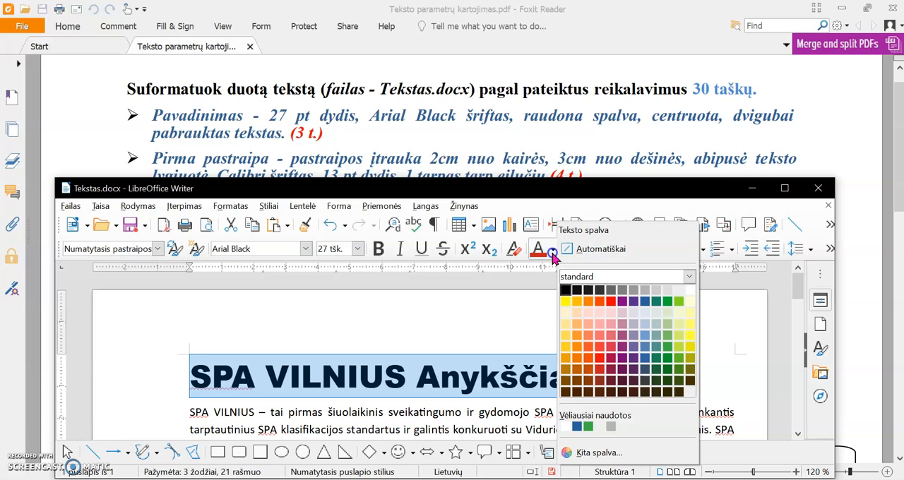
click(613, 303)
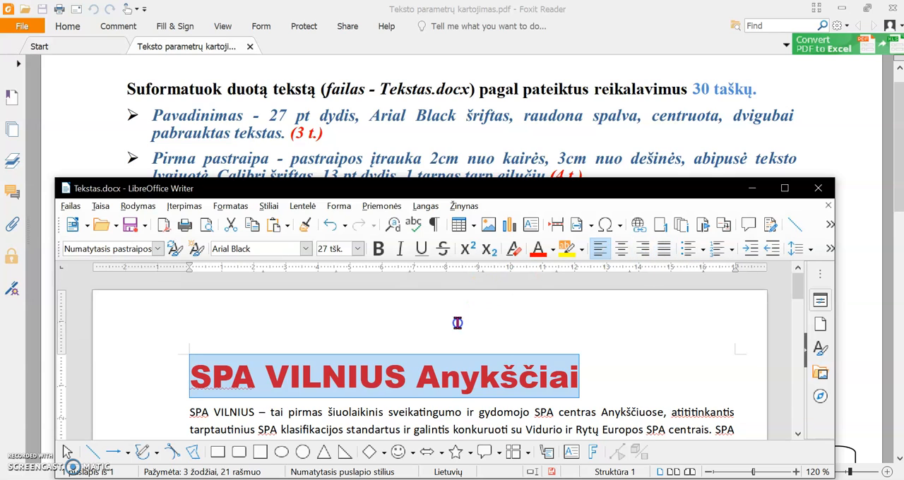
click(622, 251)
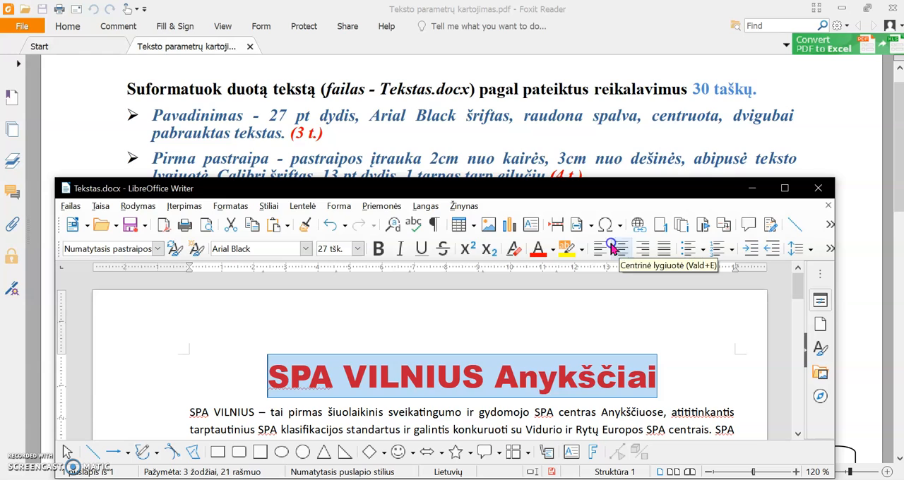
Underline the title "SPA VILNIUS Anykščiai" with a single line
click(422, 252)
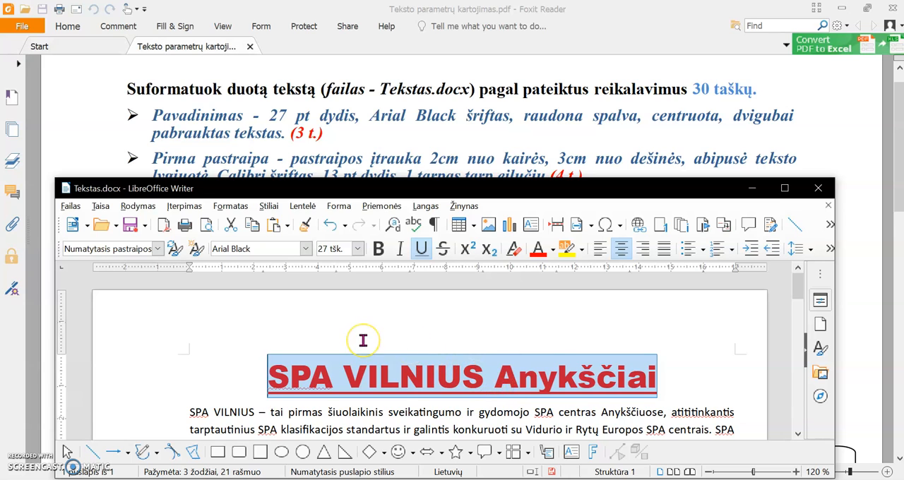
Select the first body paragraph, starting "SPA VILNIUS – tai pirmas", and bring its requirements into view in the PDF
scroll(363, 340, down, 2)
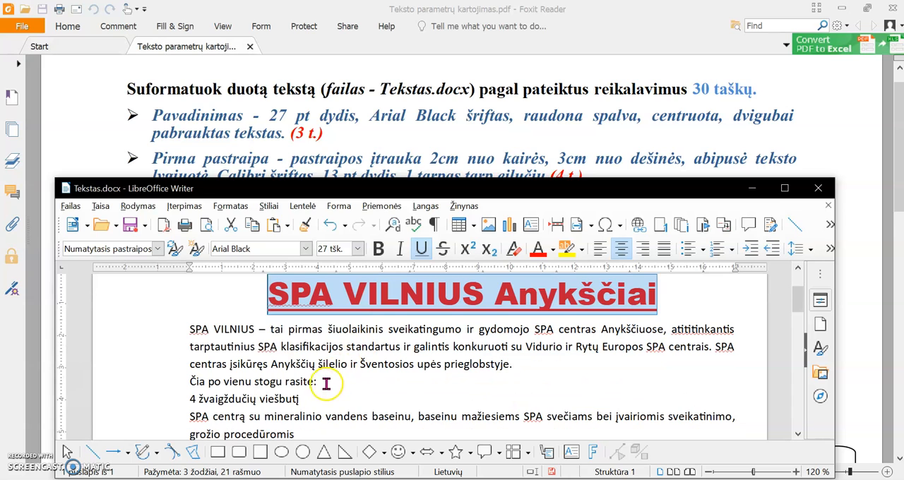
drag(521, 364, 190, 332)
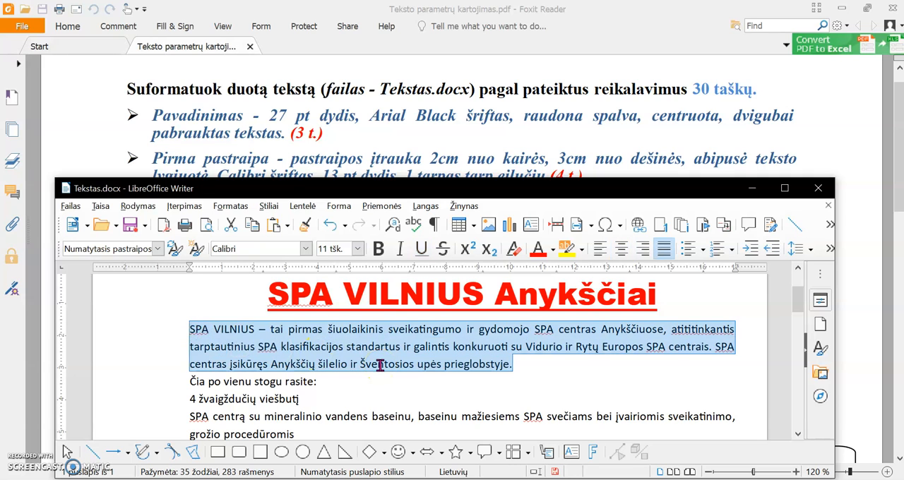
scroll(332, 141, down, 1)
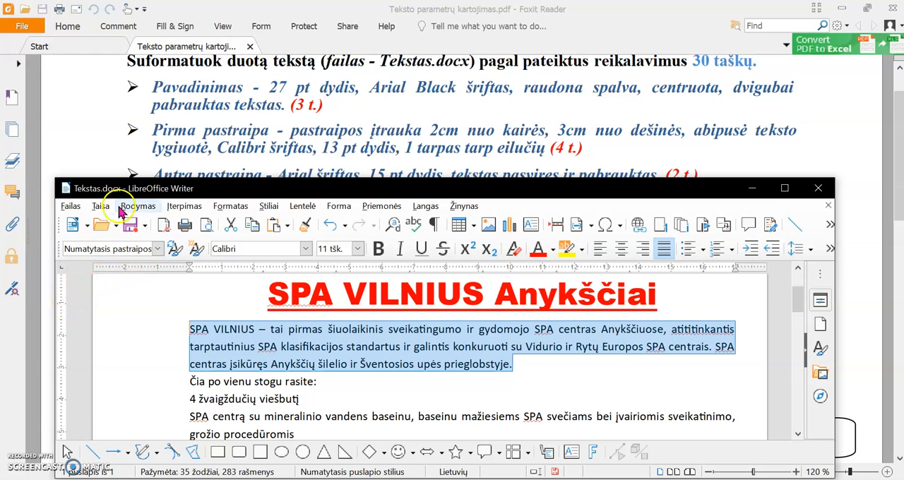
click(138, 209)
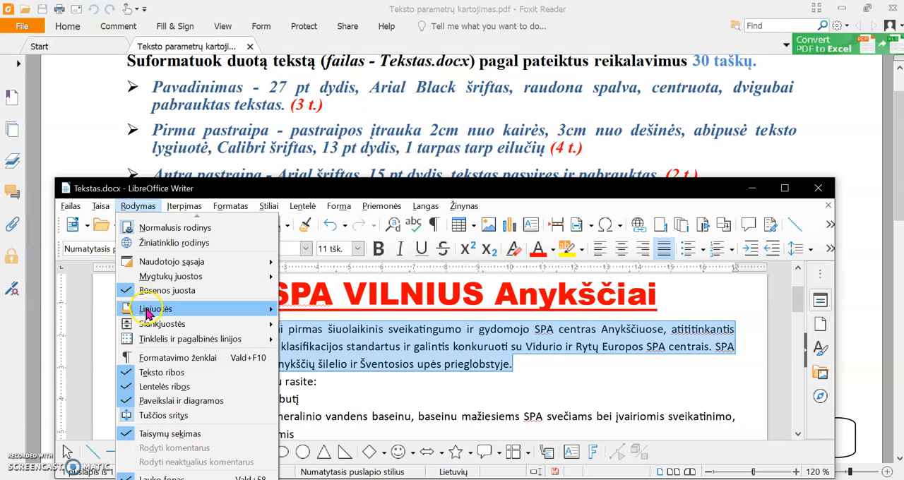
click(267, 313)
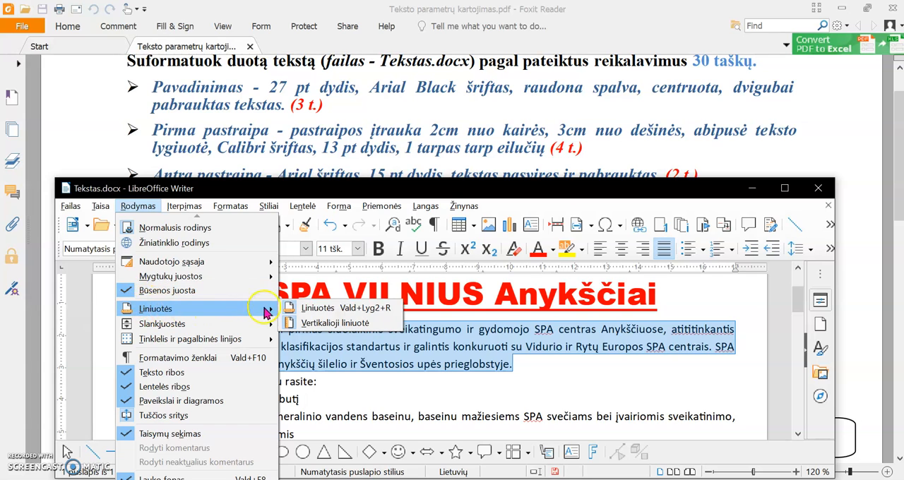
click(297, 325)
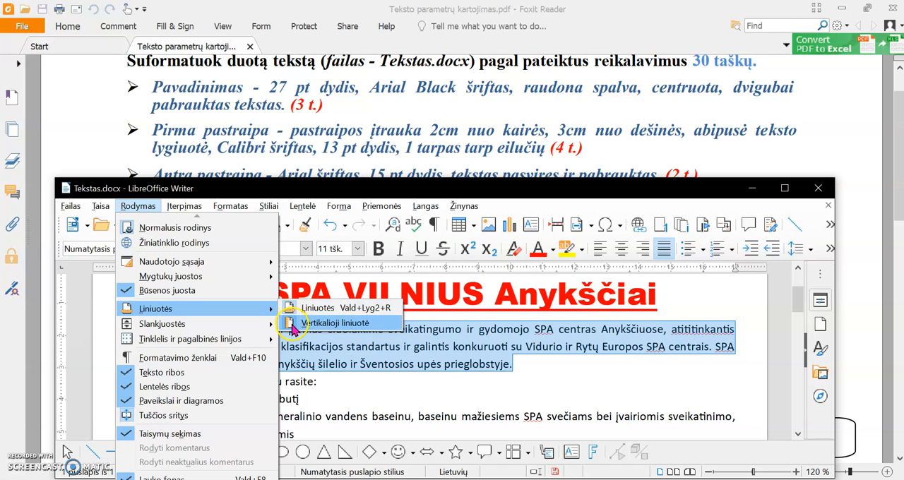
click(529, 368)
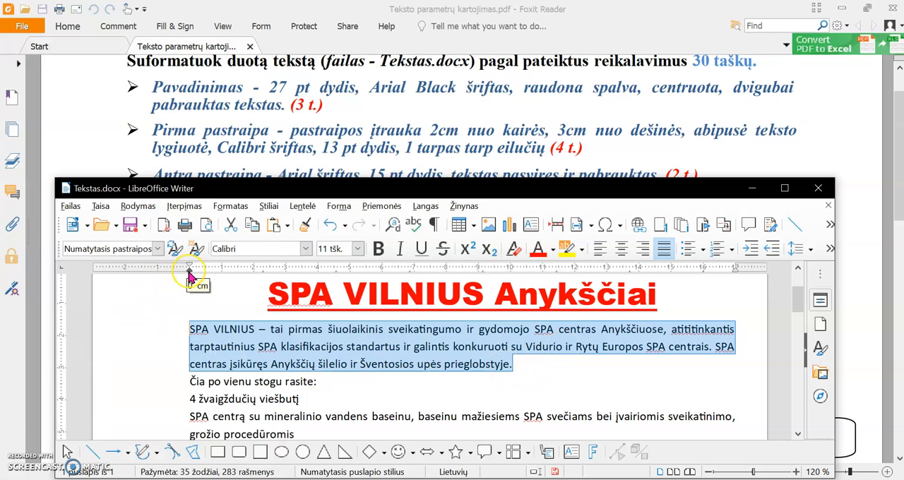
Indent the selected first paragraph 2 cm from the left margin and 3 cm from the right on the ruler
mouse_move(190, 273)
mouse_down()
mouse_move(286, 277)
mouse_move(237, 277)
mouse_move(251, 277)
mouse_up()
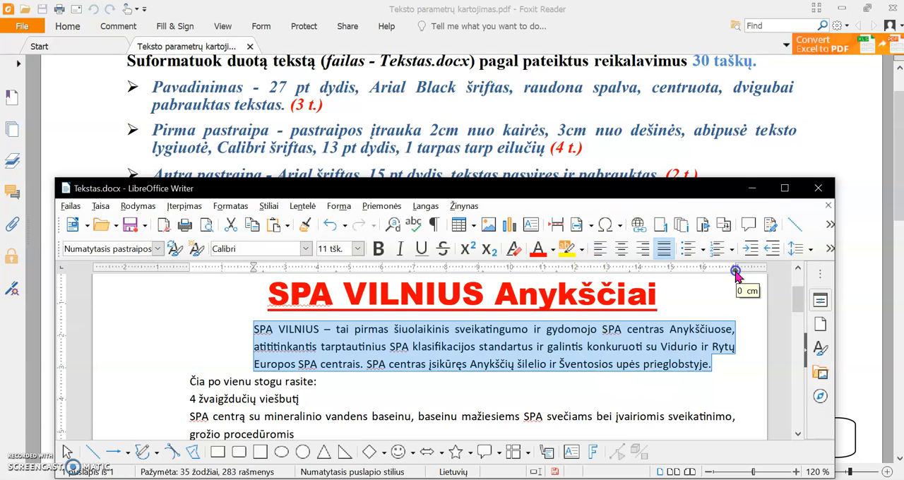
drag(736, 272, 638, 277)
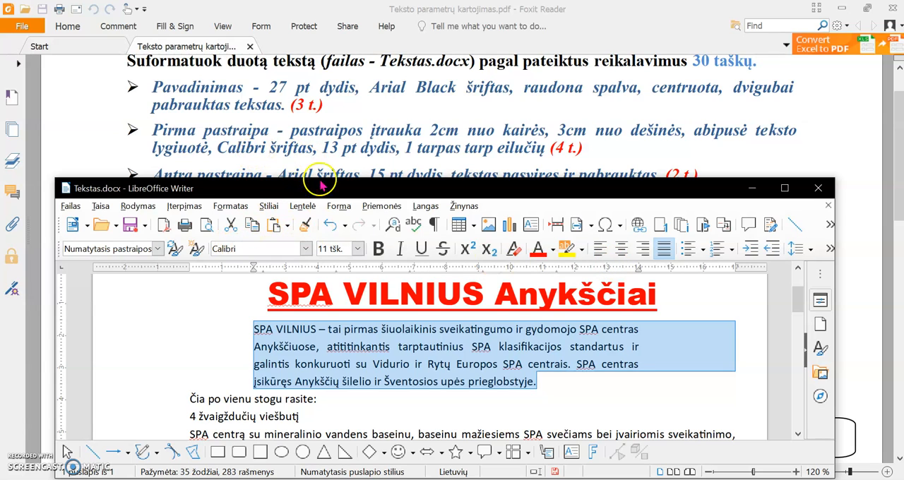
Set the first paragraph's font size to 13 pt and its line spacing to 1, then deselect it
click(358, 251)
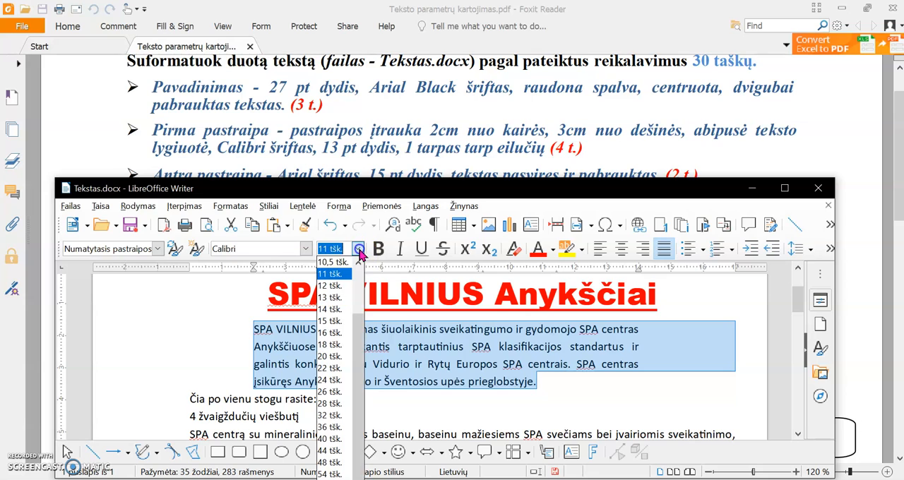
click(338, 298)
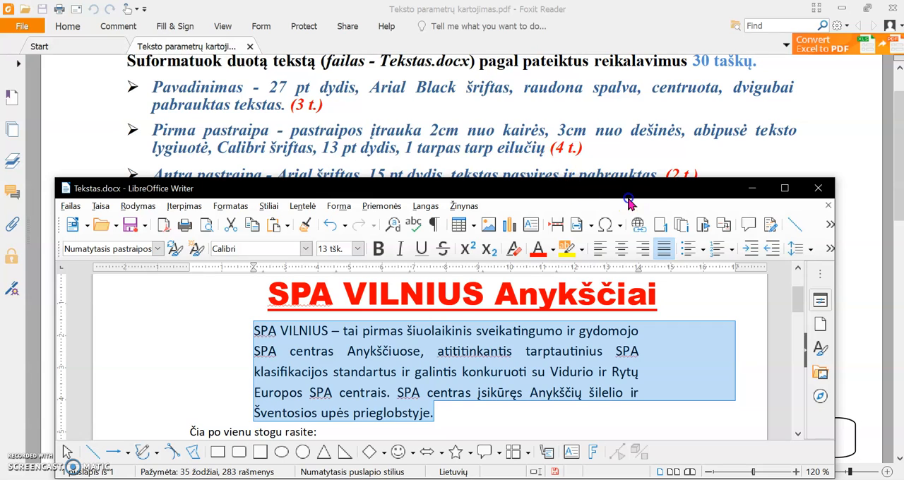
click(811, 252)
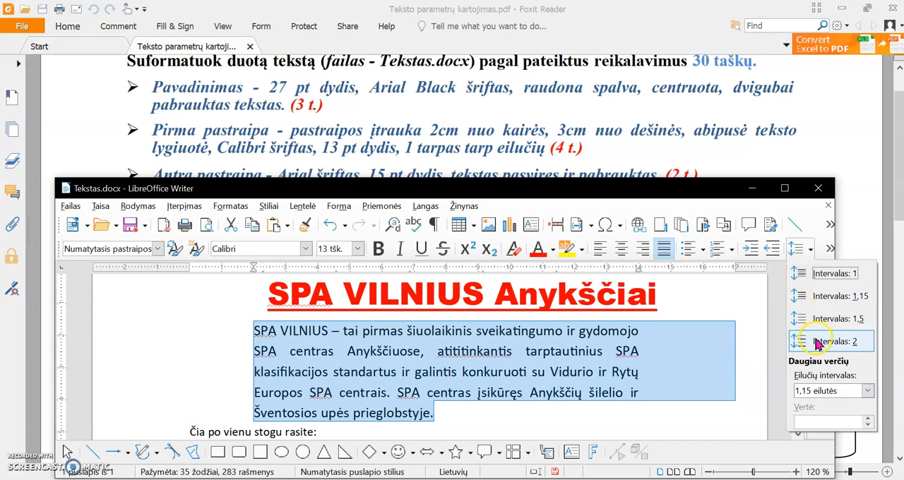
click(823, 274)
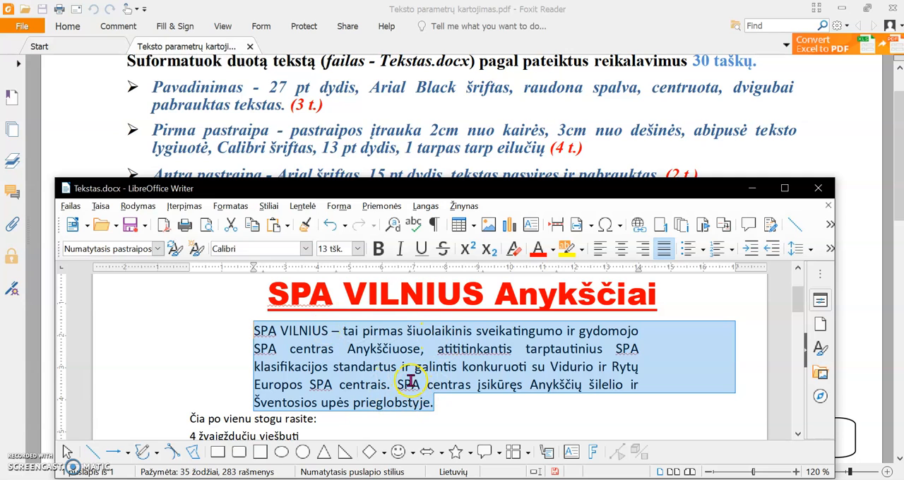
click(466, 409)
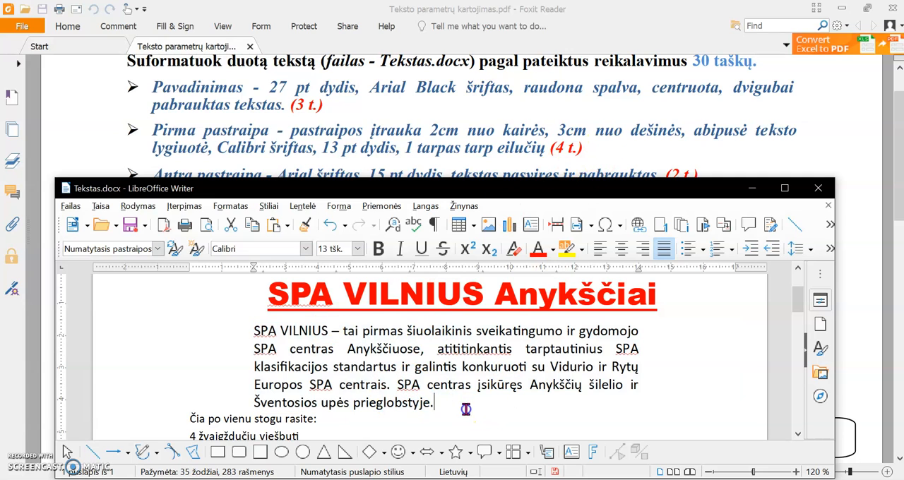
Switch to the assignment PDF in Foxit Reader, bring the second paragraph's requirements into view, and return to Tekstas.docx in LibreOffice Writer
click(344, 128)
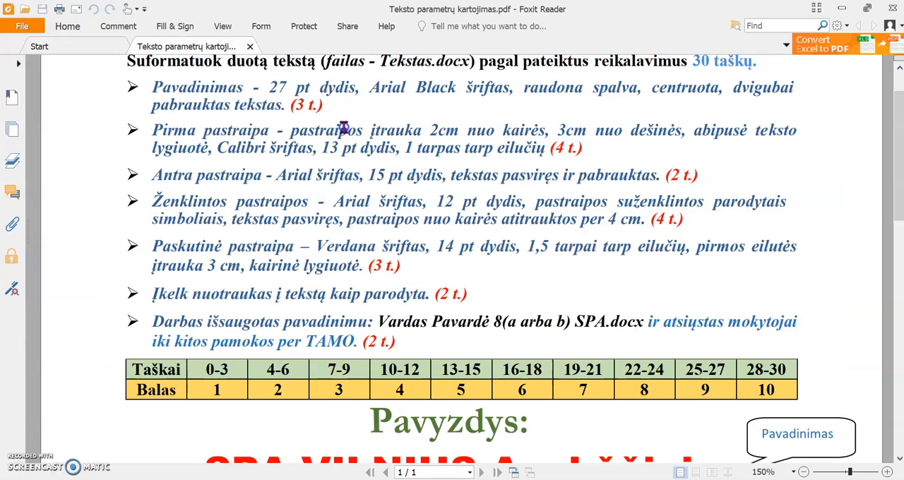
scroll(343, 146, down, 3)
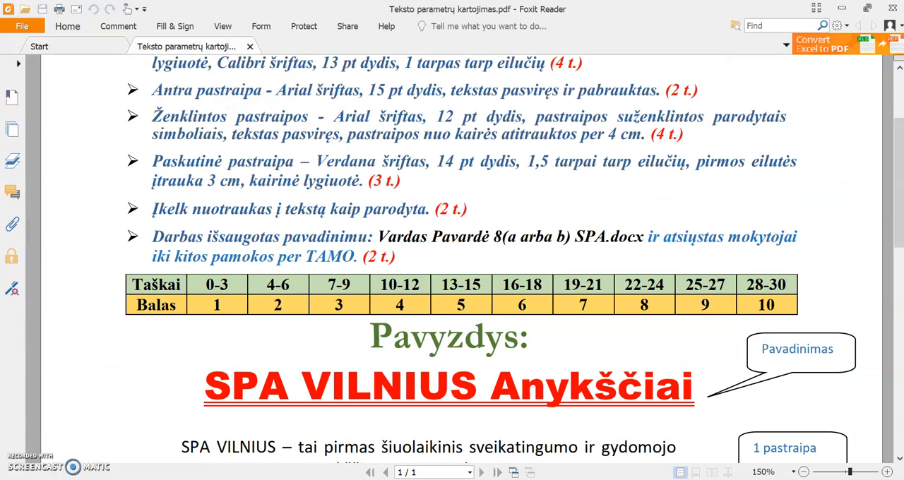
key(alt+Tab)
scroll(290, 371, down, 3)
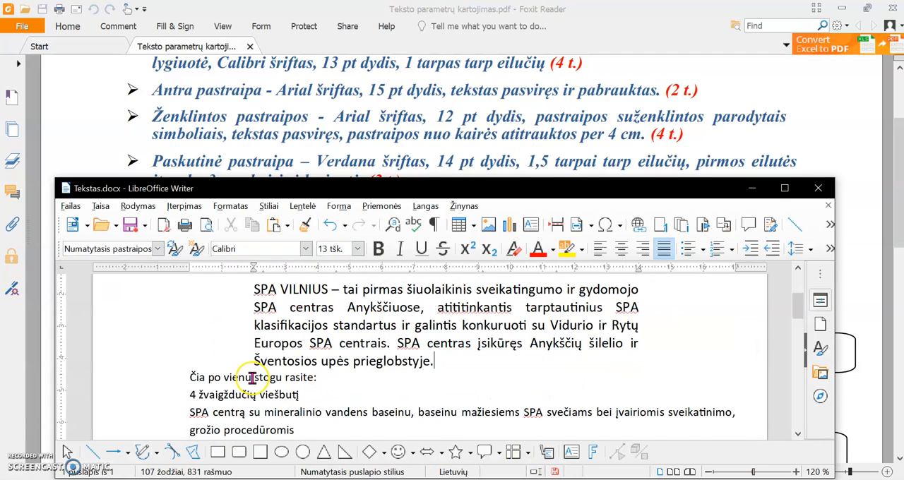
Format the line "Čia po vienu stogu rasite:" as Arial 15 pt, italic and underlined
drag(318, 333, 189, 334)
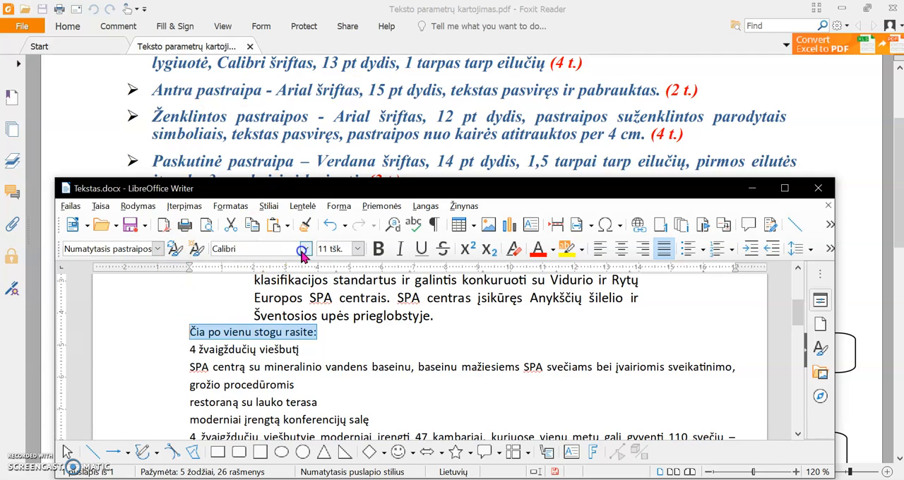
click(304, 250)
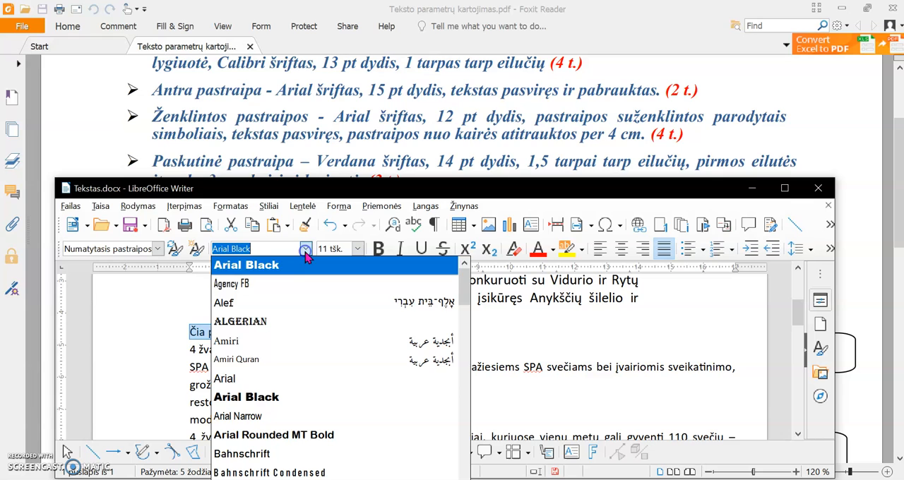
click(301, 387)
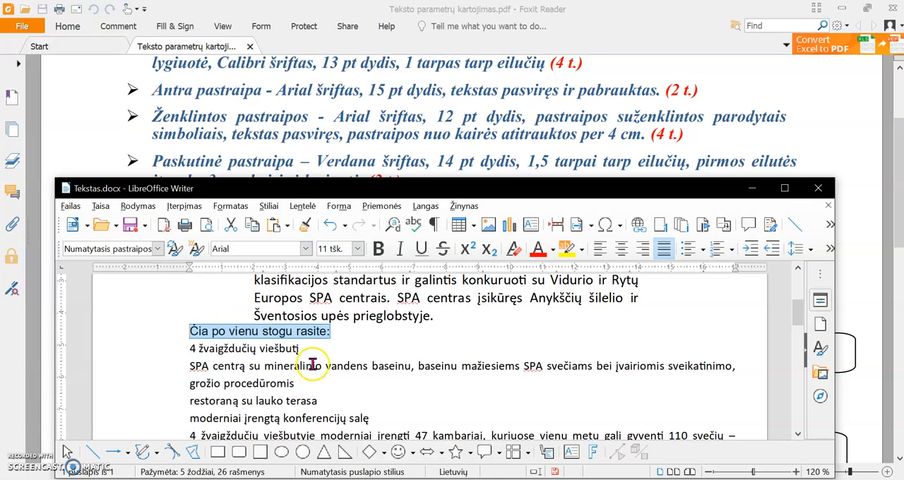
click(357, 249)
click(352, 318)
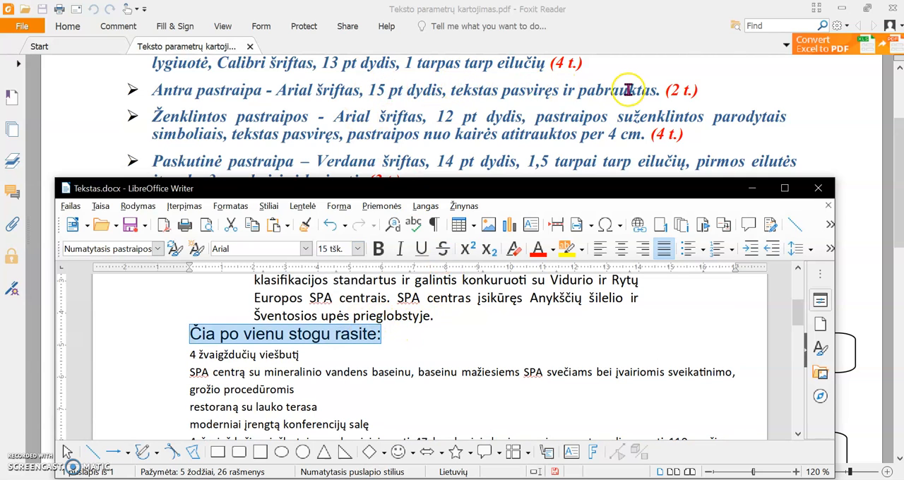
click(401, 249)
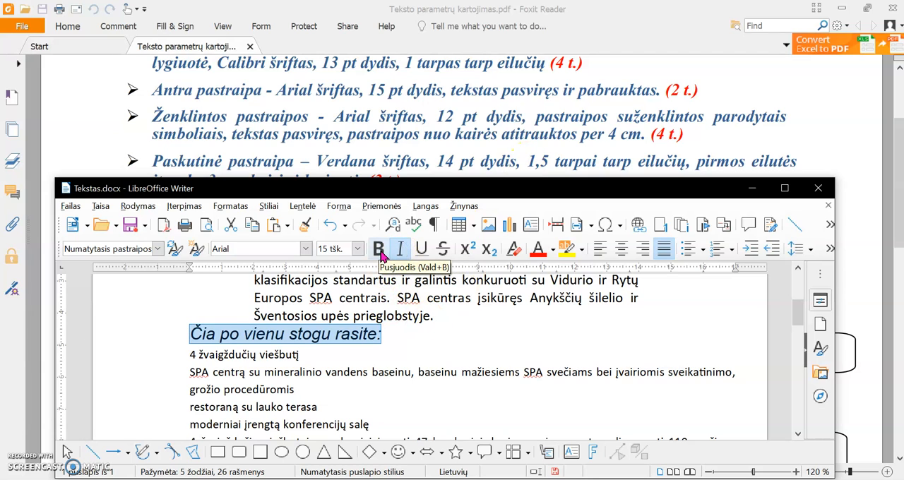
click(422, 251)
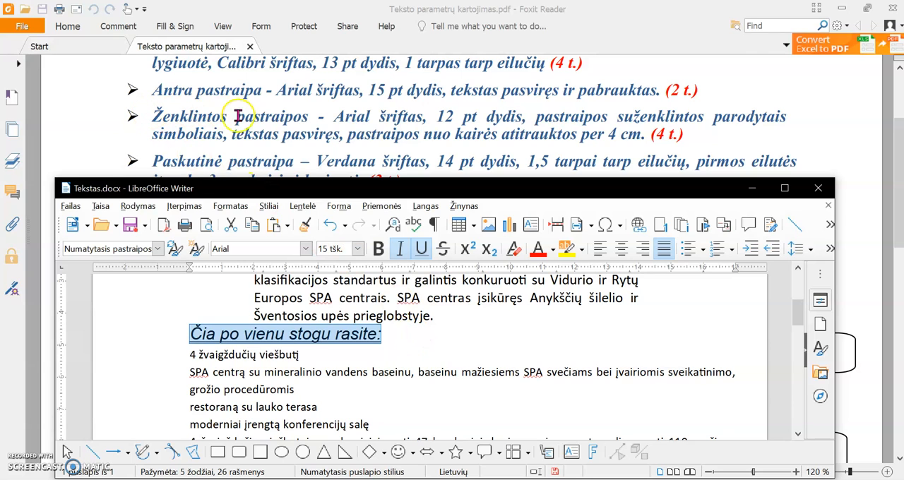
Set the four paragraphs from "4 žvaigždučių viešbutį" to "moderniai įrengtą konferencijų salę" in Arial, 12 pt
click(290, 372)
scroll(289, 368, down, 1)
scroll(289, 370, down, 1)
scroll(289, 371, up, 1)
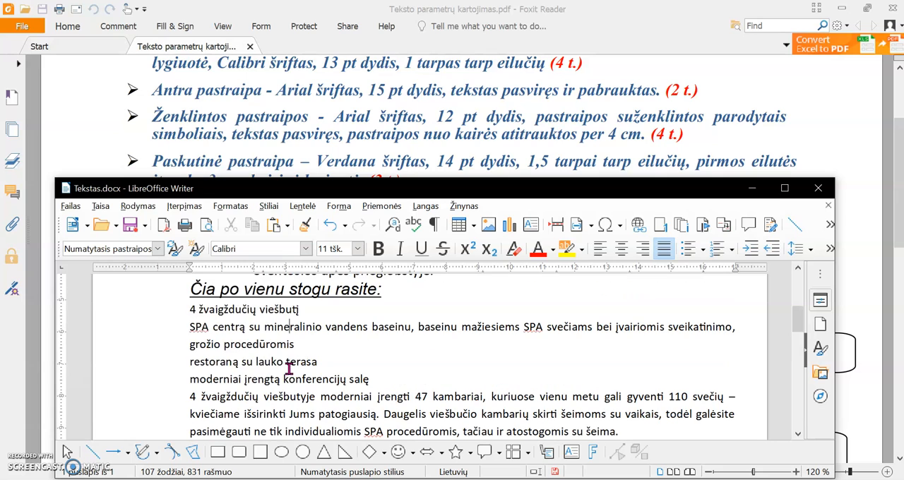
drag(371, 381, 188, 311)
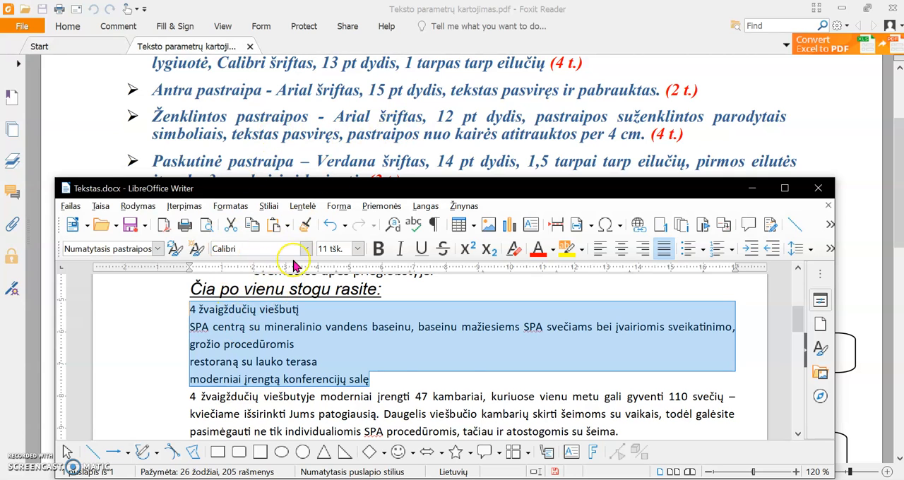
click(305, 248)
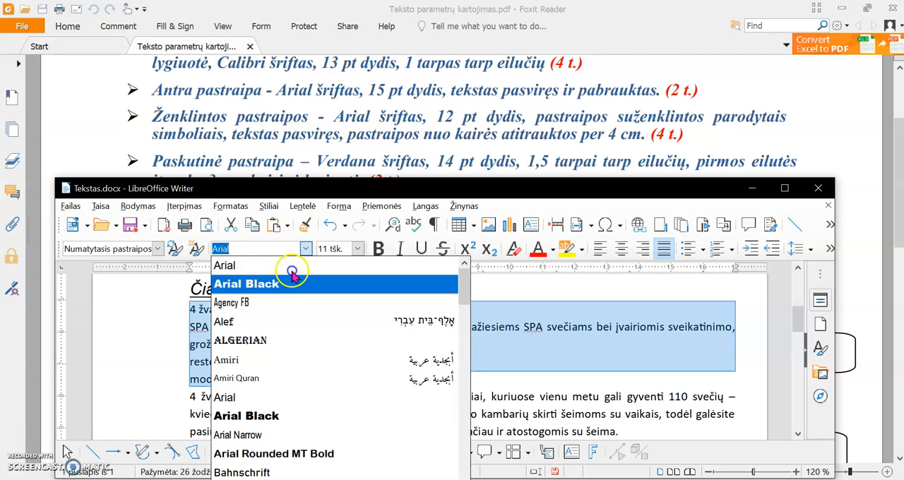
click(288, 398)
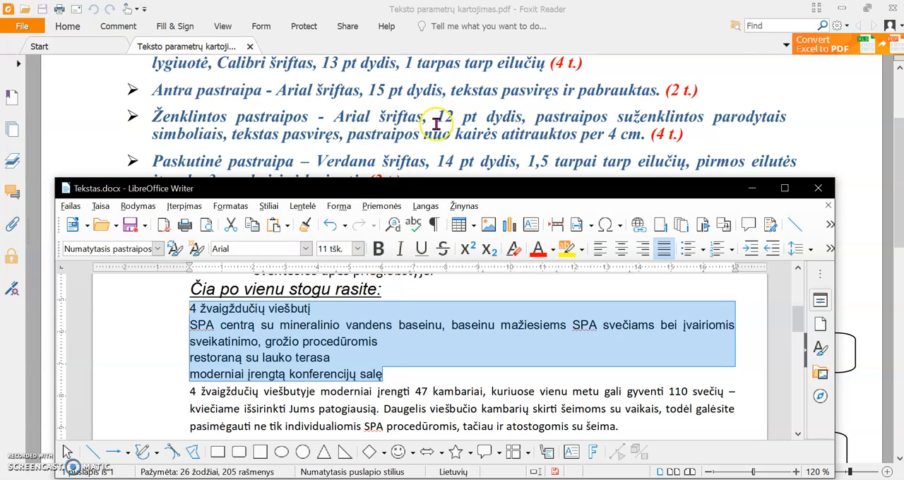
click(357, 249)
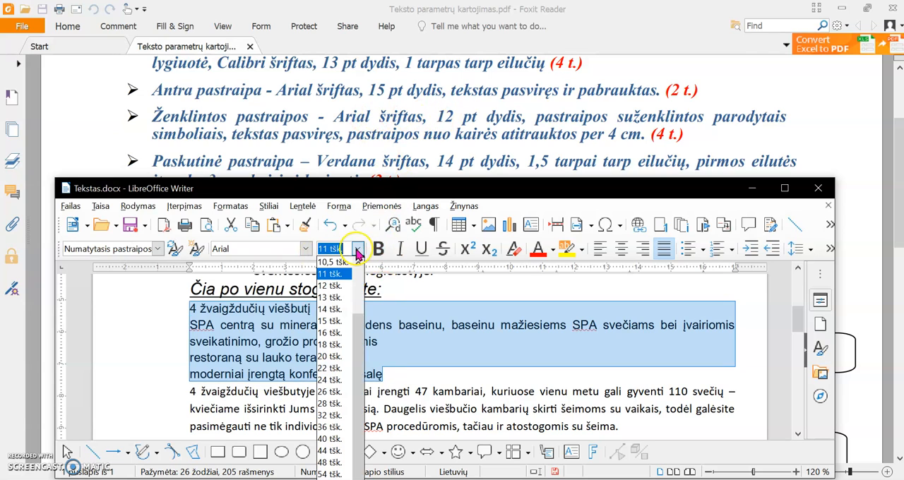
click(331, 285)
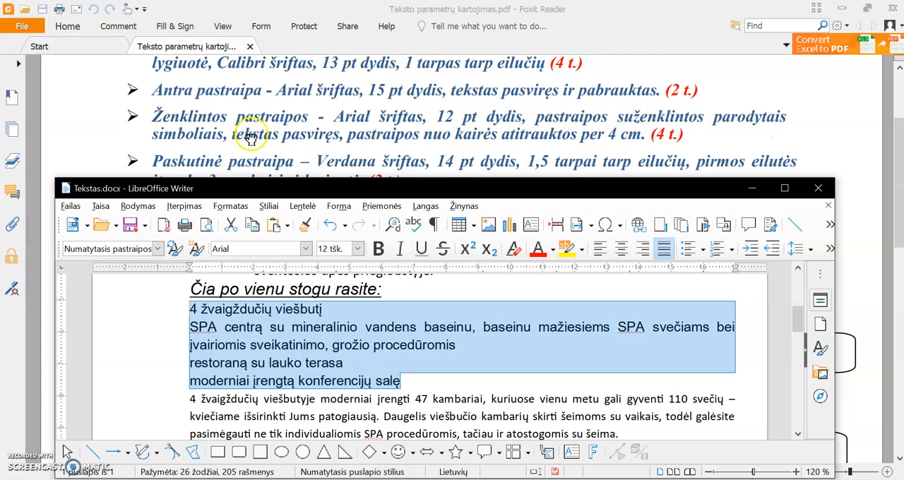
Check the bullet symbol in the PDF sample and apply filled right-arrow bullets (Užpildytos rodyklės dešinėn) to the four selected paragraphs
scroll(318, 138, down, 5)
scroll(318, 137, down, 10)
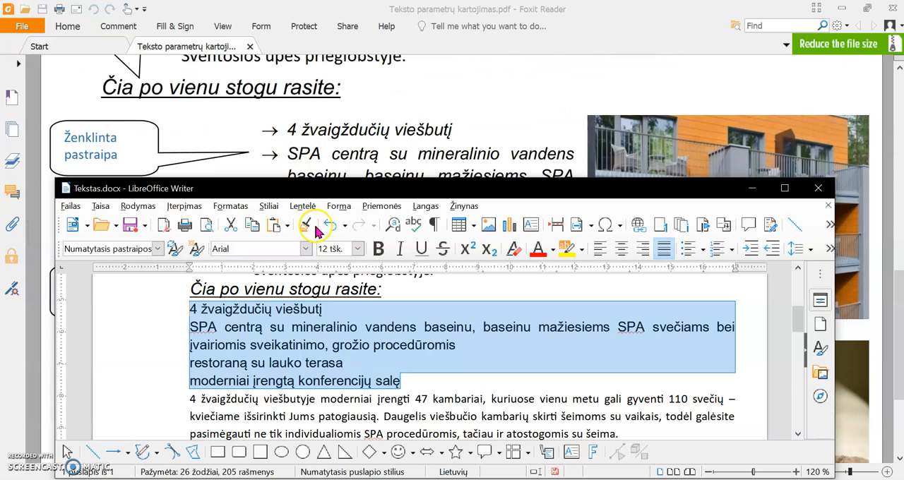
click(704, 251)
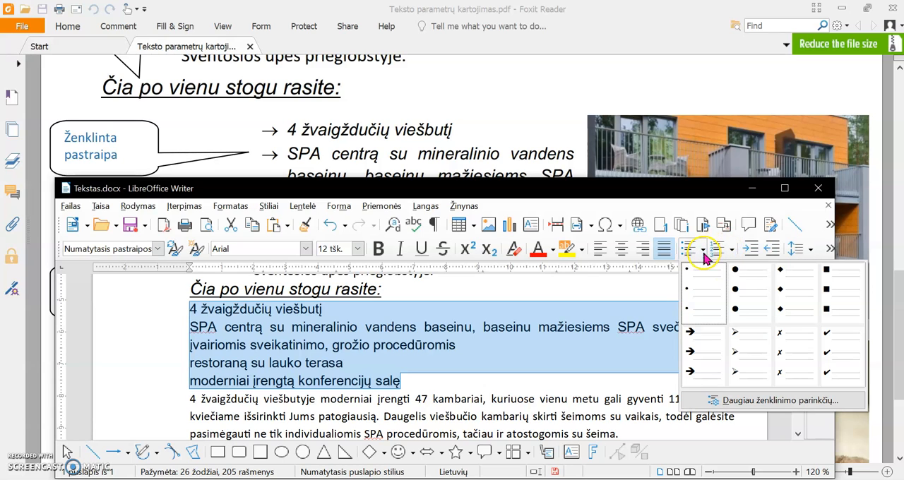
click(700, 353)
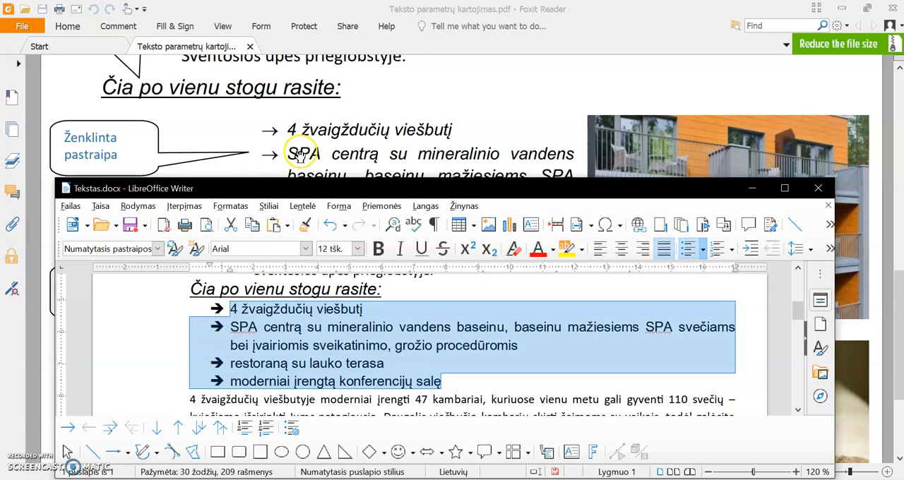
Bring the bulleted paragraphs' formatting requirements back into view in the assignment PDF
scroll(339, 138, up, 5)
scroll(341, 134, up, 10)
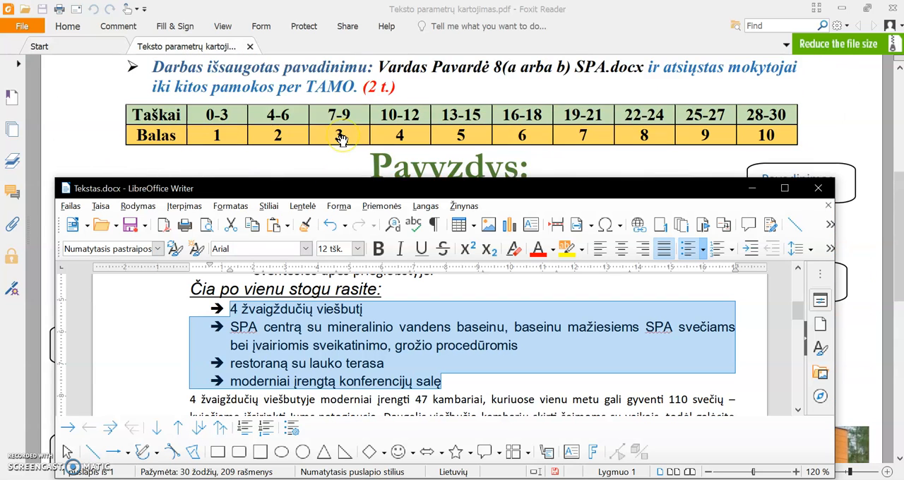
scroll(296, 135, up, 2)
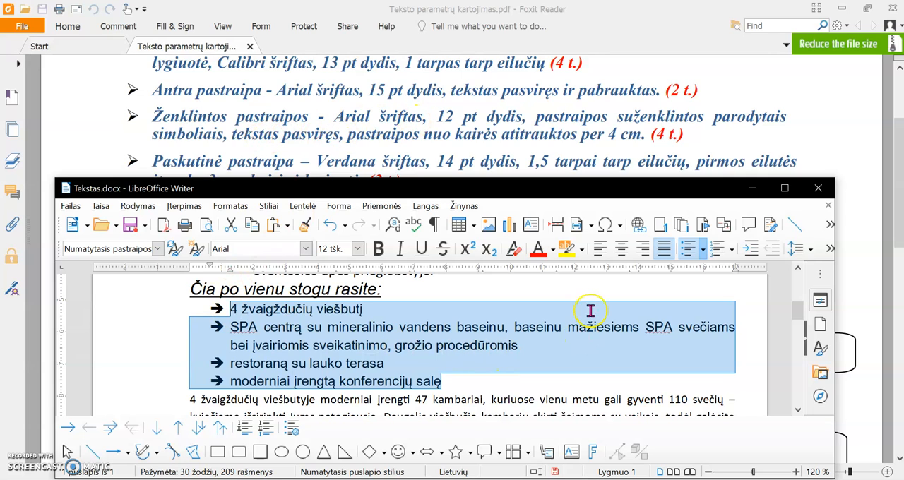
Italicize the four selected bulleted paragraphs and set their left indent to 4 cm
click(400, 249)
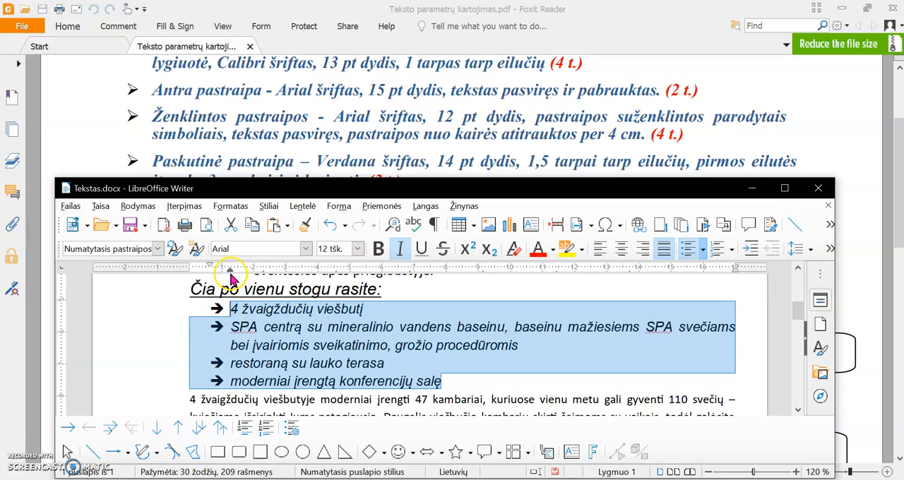
drag(228, 270, 317, 276)
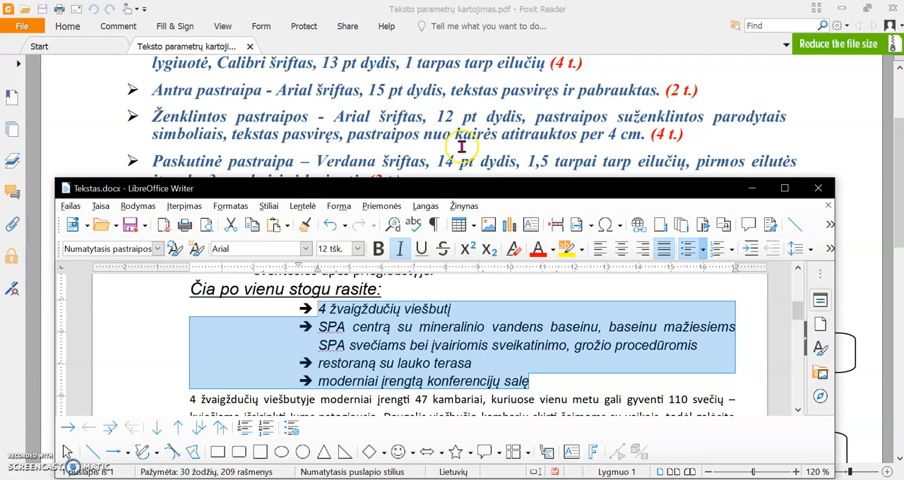
Check the last paragraph's requirements in the assignment PDF and set the paragraph starting "4 žvaigždučių viešbutyje" in Verdana, 14 pt
click(436, 148)
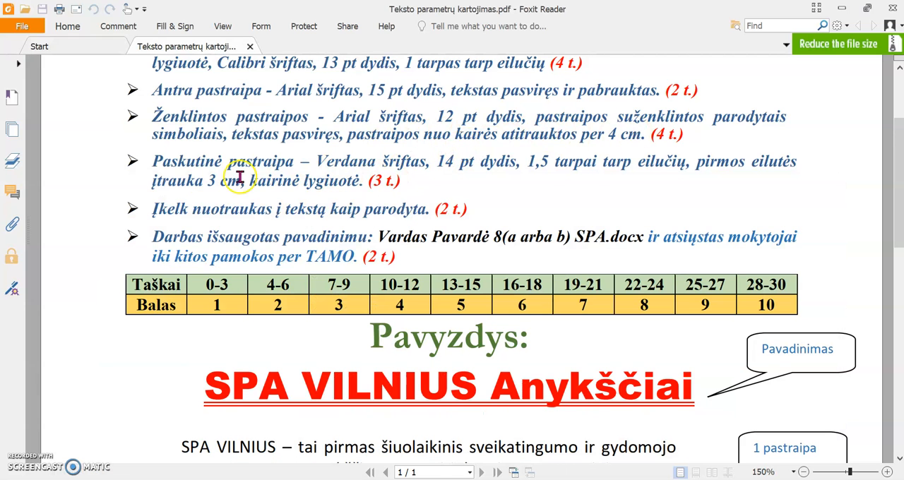
scroll(348, 198, down, 2)
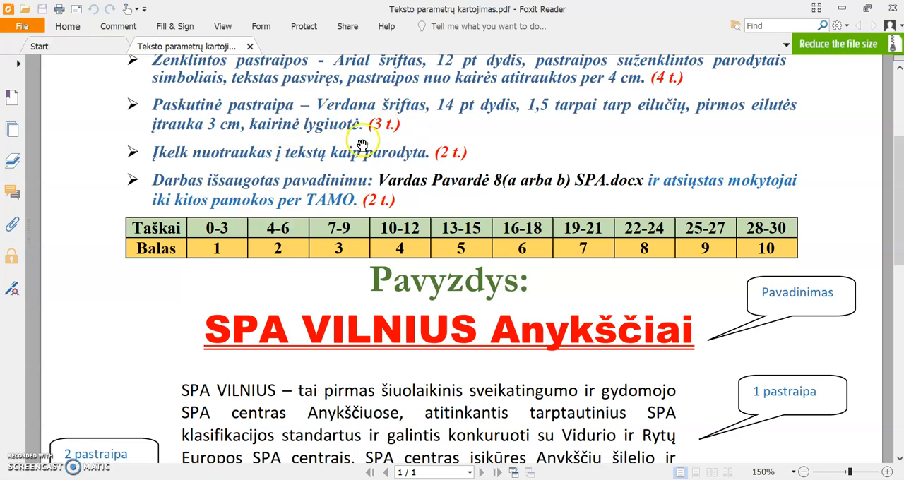
key(alt+Tab)
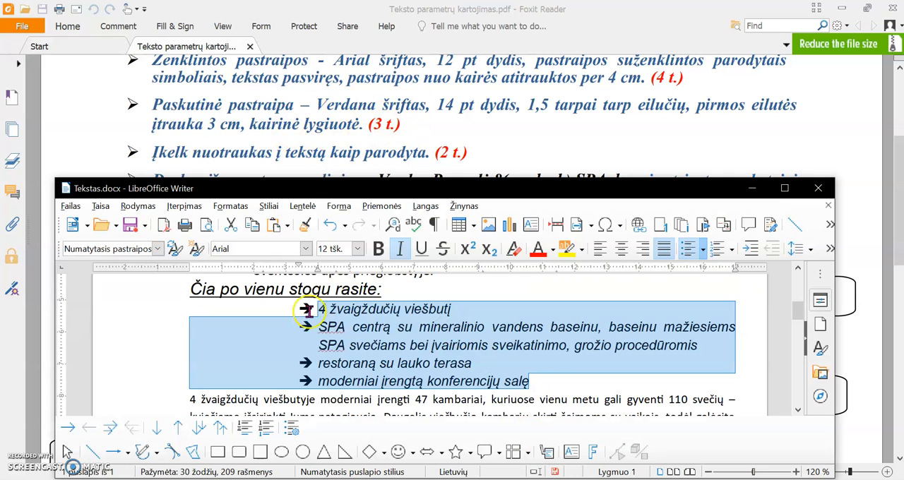
scroll(308, 347, down, 2)
drag(620, 351, 192, 316)
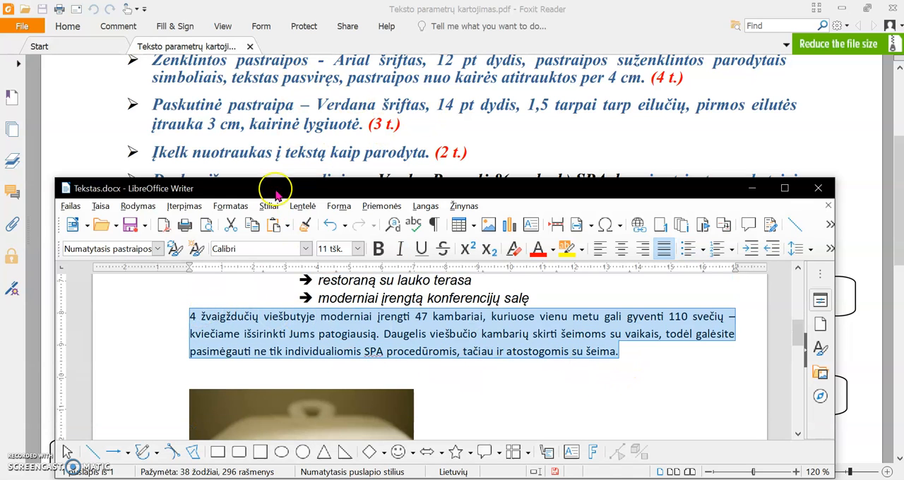
click(306, 249)
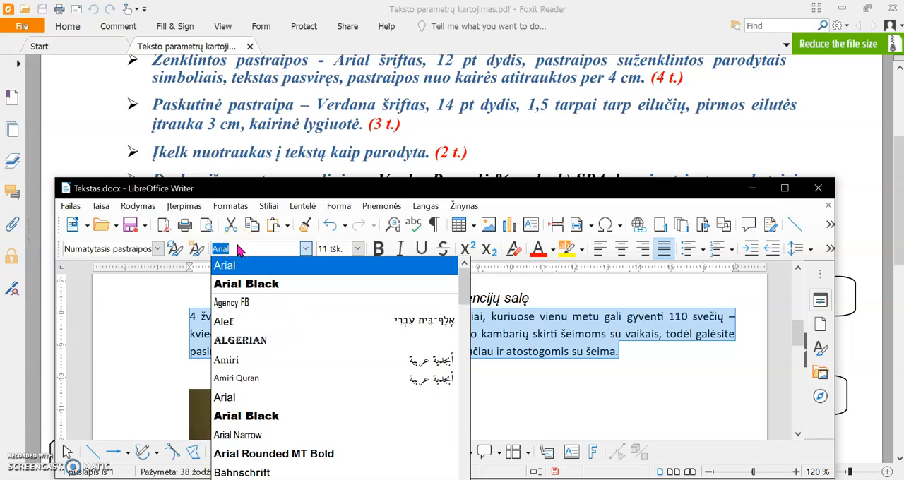
text(Verdana)
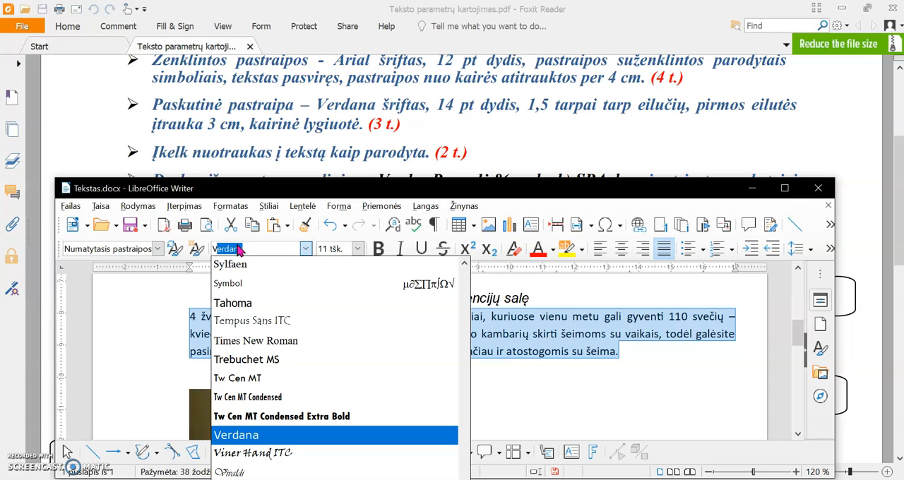
click(246, 437)
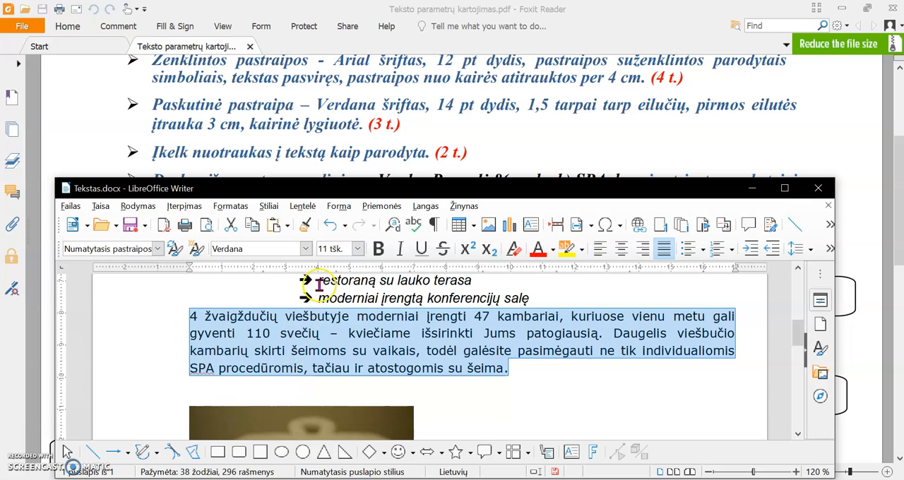
click(358, 249)
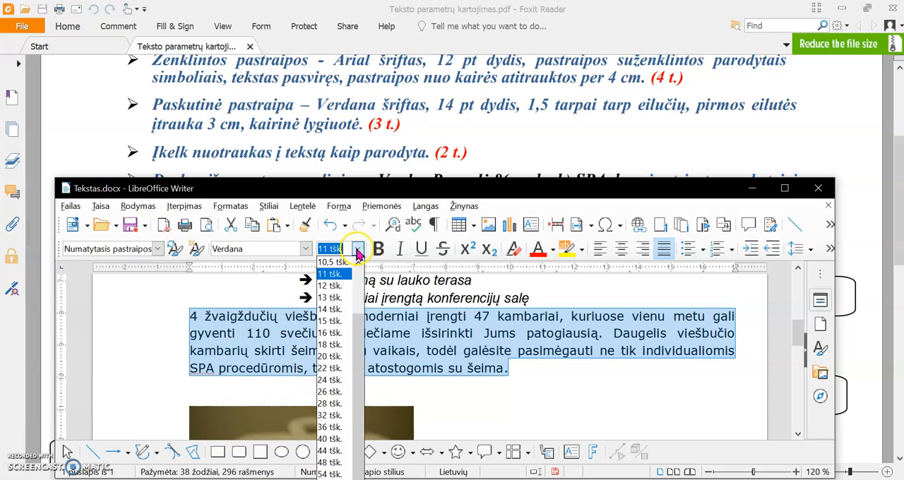
click(332, 309)
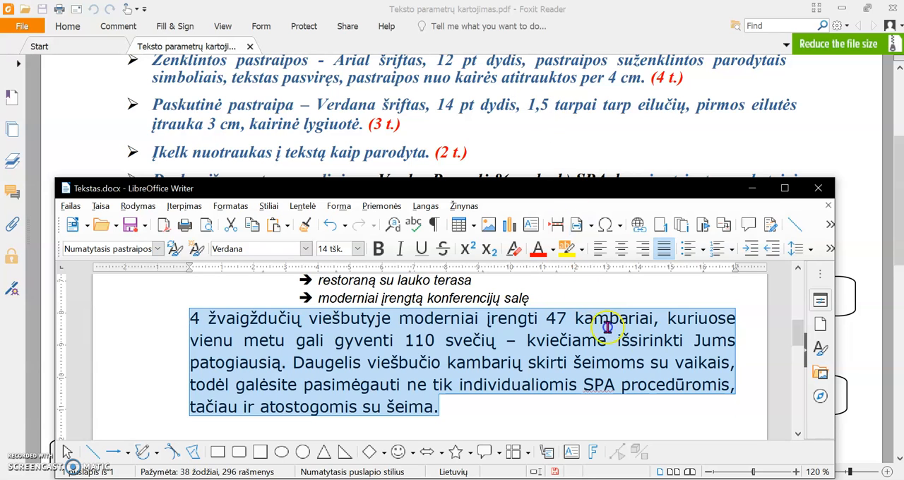
Give the last paragraph 1.5 line spacing, a 3 cm first-line indent and left alignment
click(811, 244)
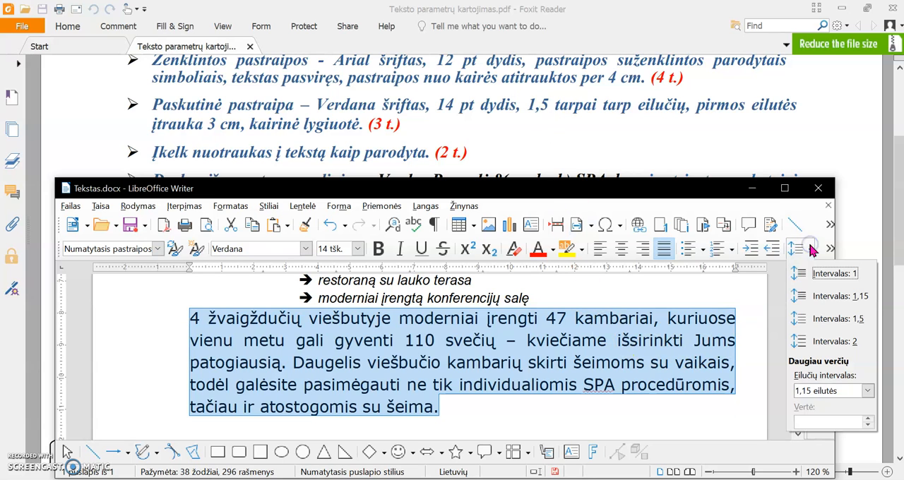
click(833, 322)
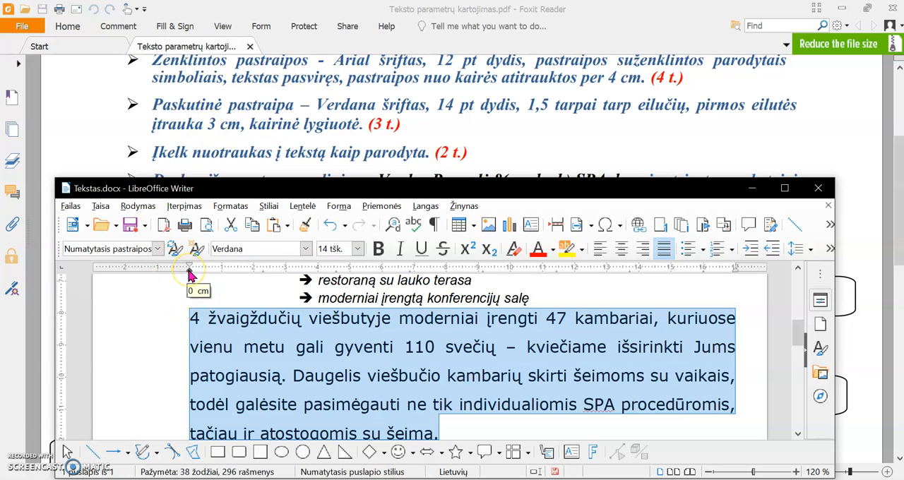
drag(189, 274, 286, 274)
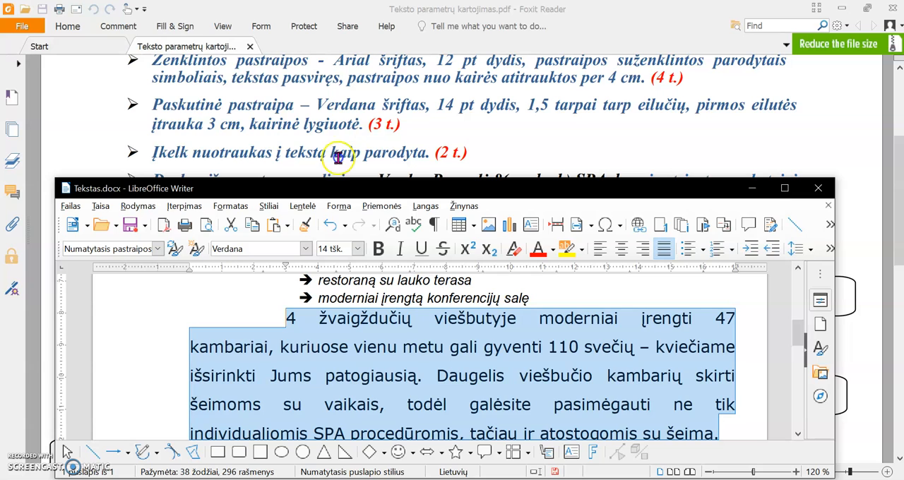
click(599, 250)
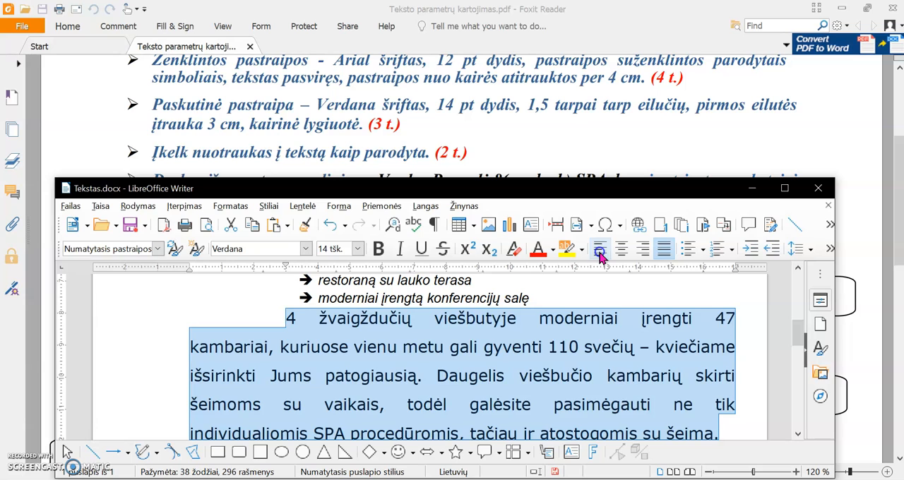
click(600, 256)
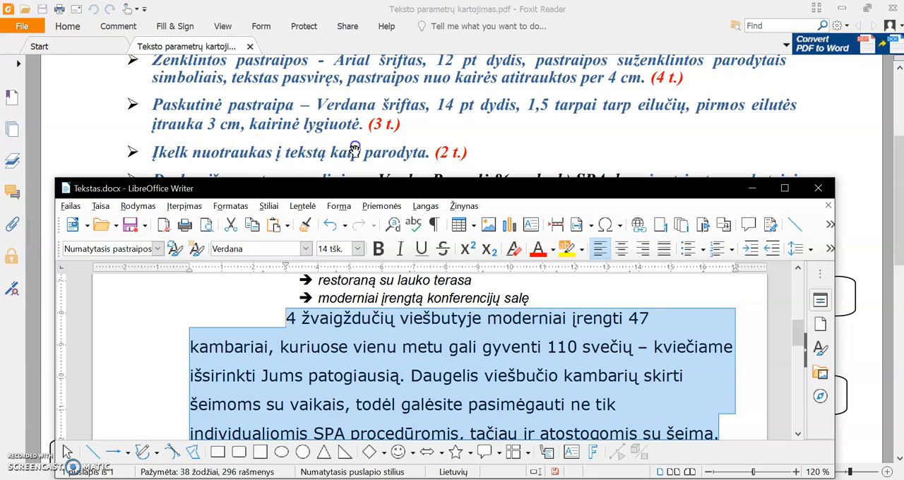
Examine in the PDF sample how the two pictures are placed relative to the text, and return to the Writer document
click(435, 148)
scroll(461, 244, down, 8)
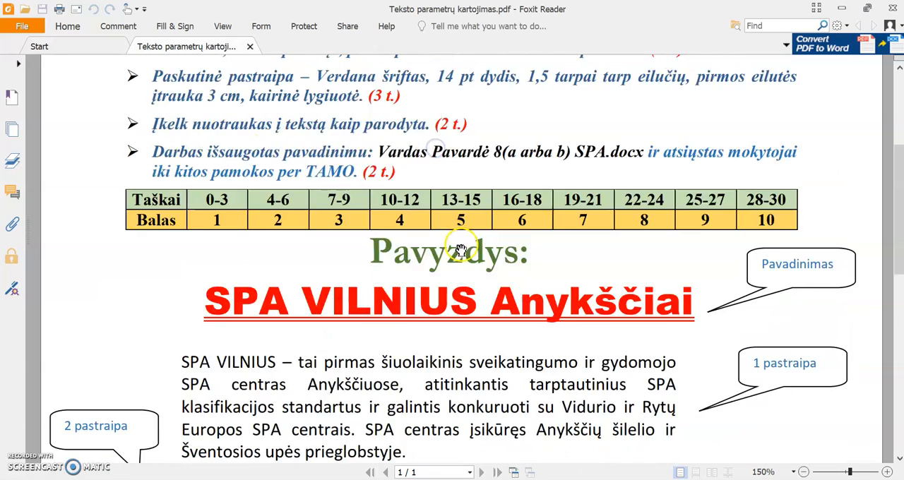
scroll(461, 243, down, 2)
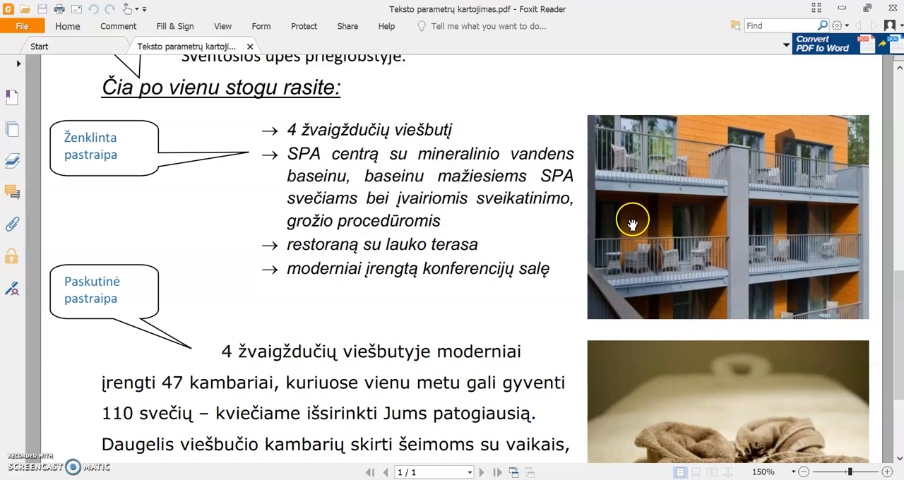
key(alt+Tab)
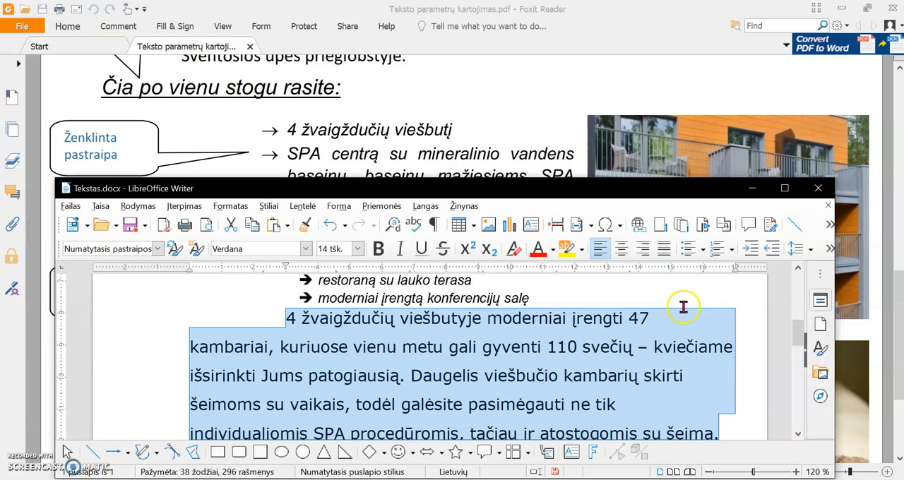
Maximize the Writer window, reduce the zoom to 100 % and review the text and the two pictures below it
click(785, 188)
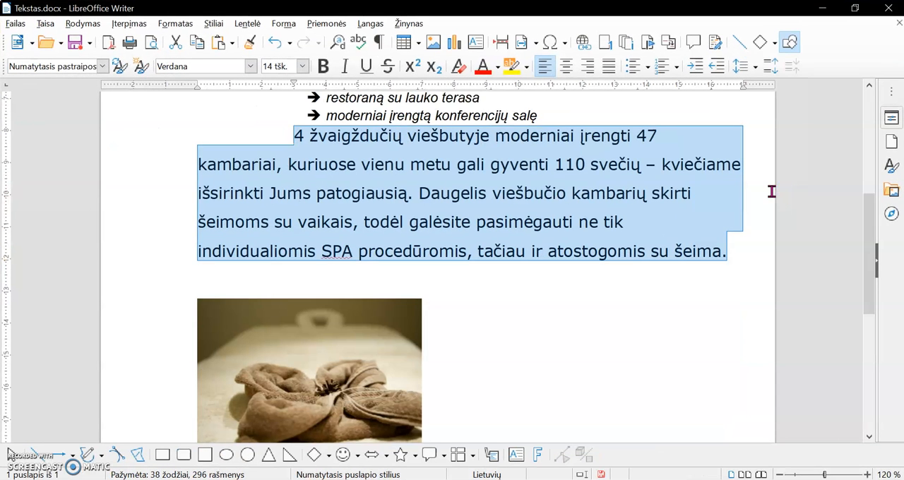
scroll(563, 338, down, 3)
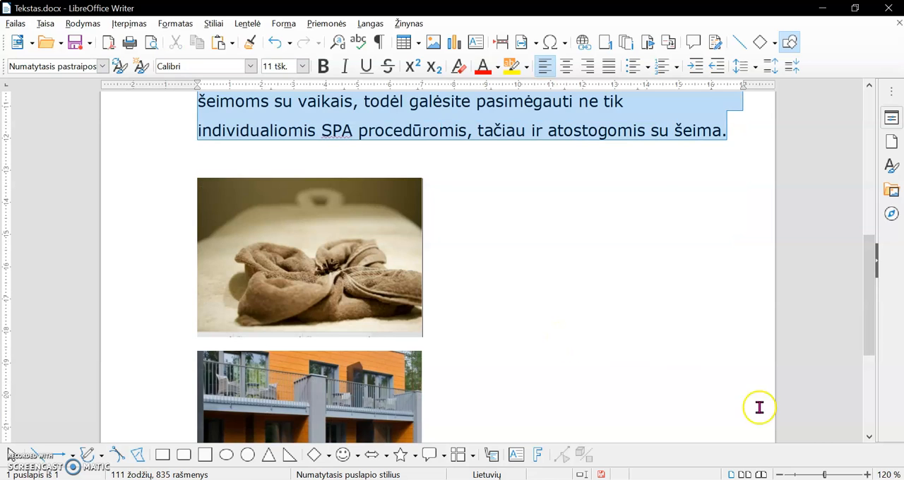
click(780, 475)
click(780, 474)
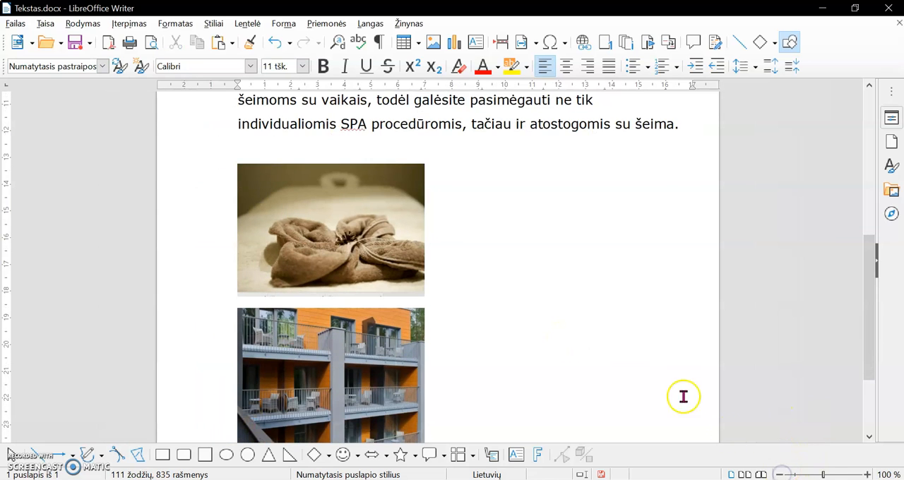
scroll(609, 357, up, 1)
scroll(609, 356, up, 7)
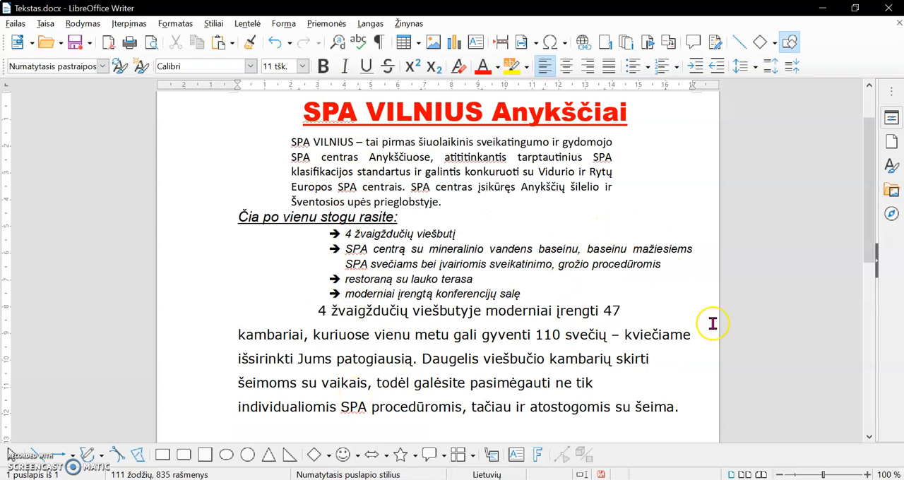
scroll(642, 362, down, 9)
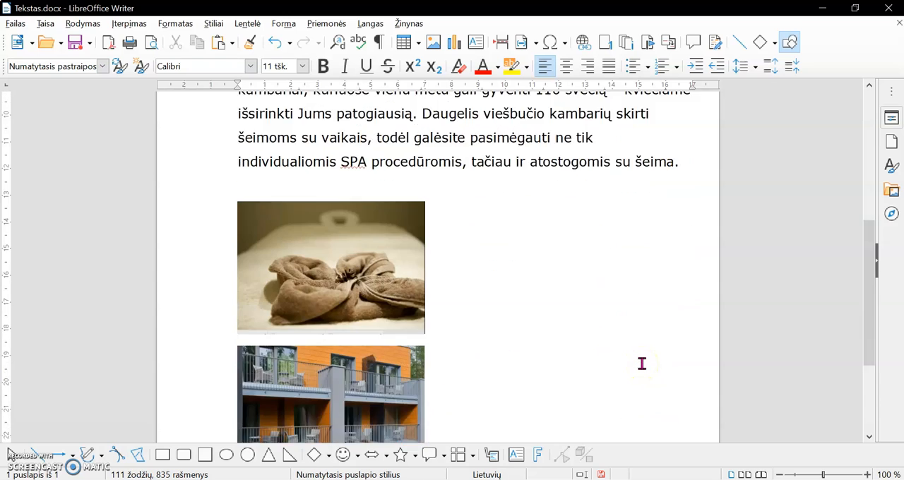
scroll(642, 363, up, 5)
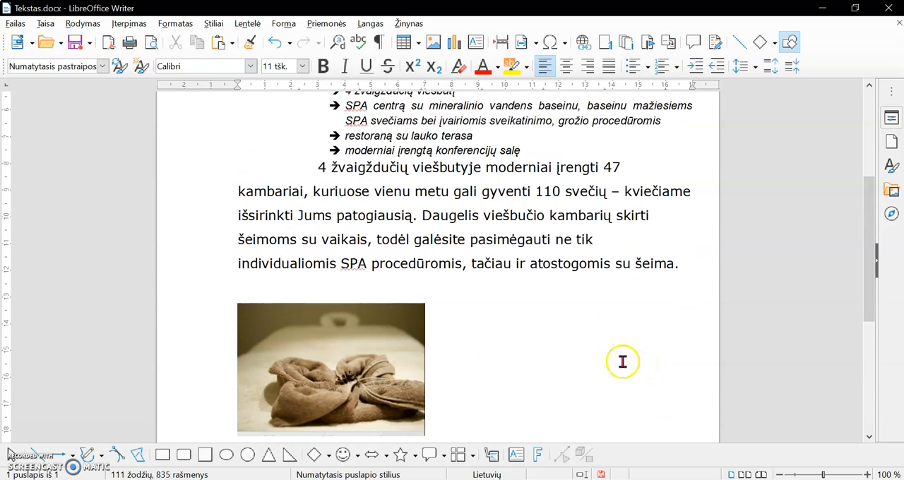
Anchor the towel picture to the paragraph (Prie pastraipos) and move it up beside the bulleted list, against the page's right margin
click(282, 340)
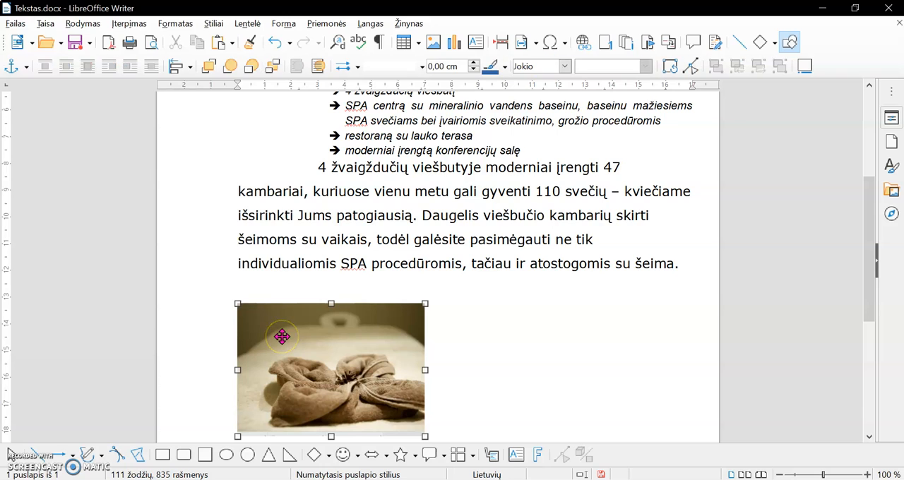
click(304, 339)
click(365, 366)
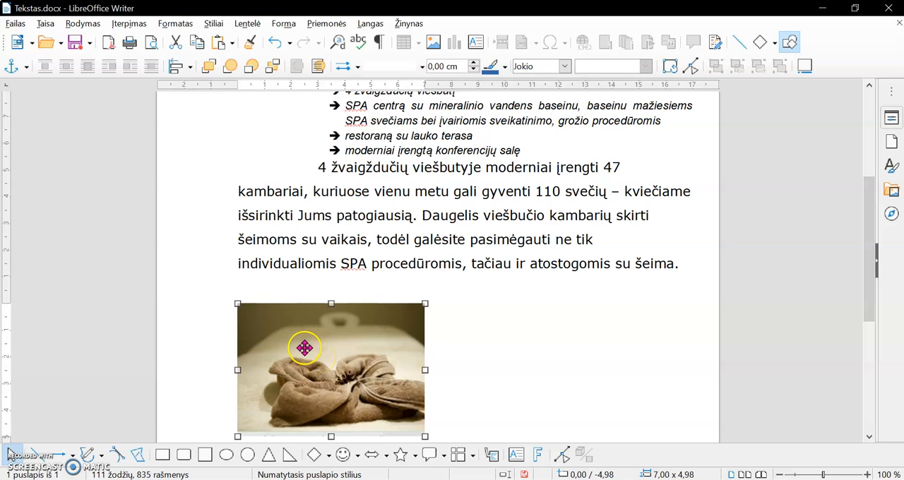
click(27, 69)
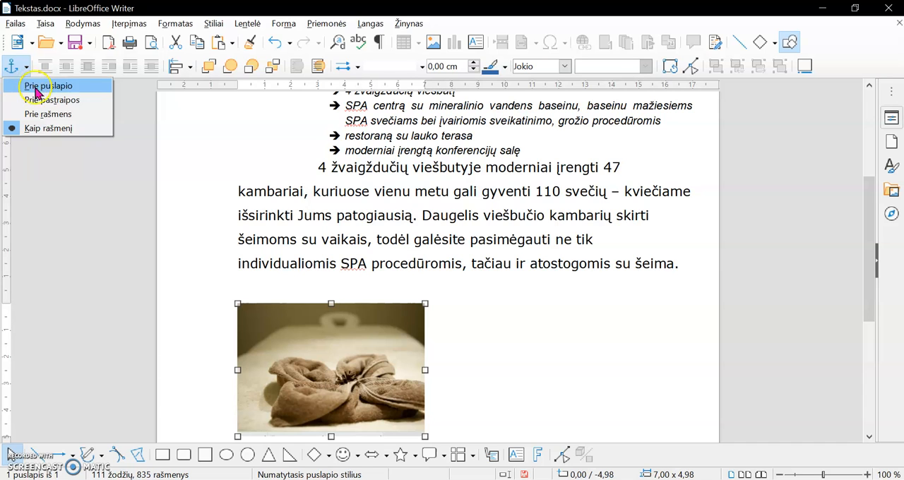
click(82, 104)
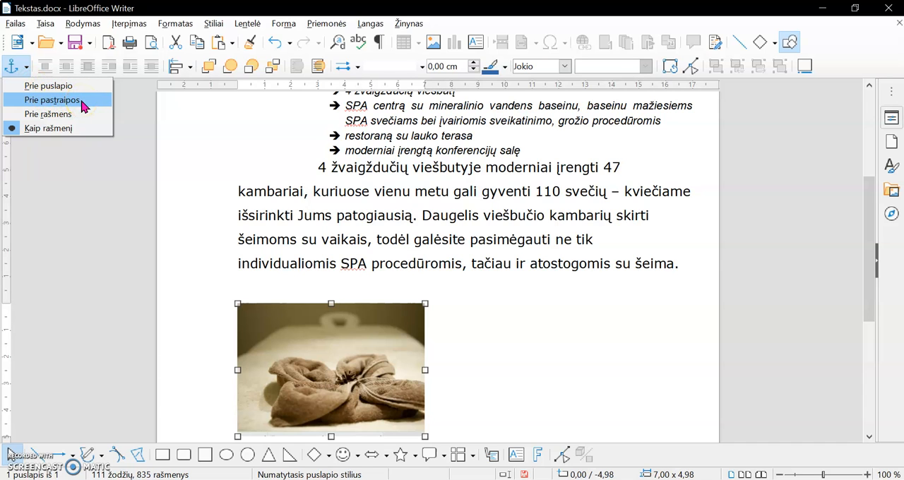
click(82, 103)
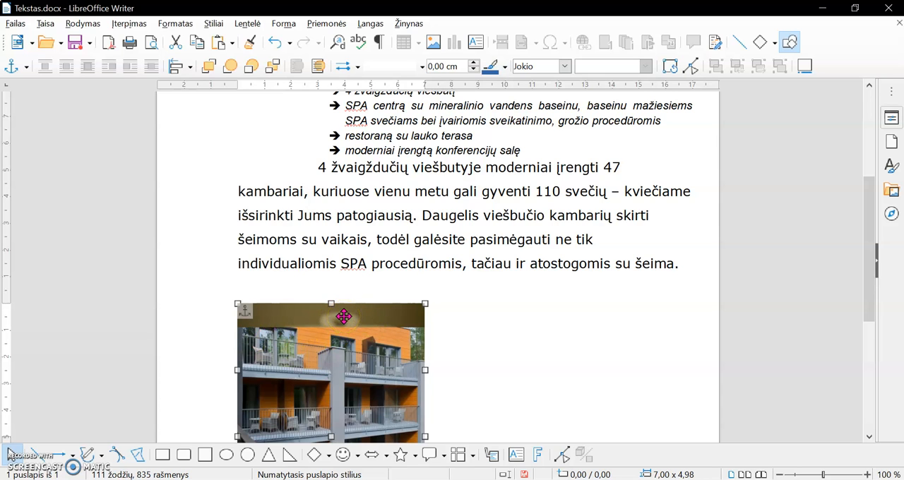
drag(344, 315, 623, 145)
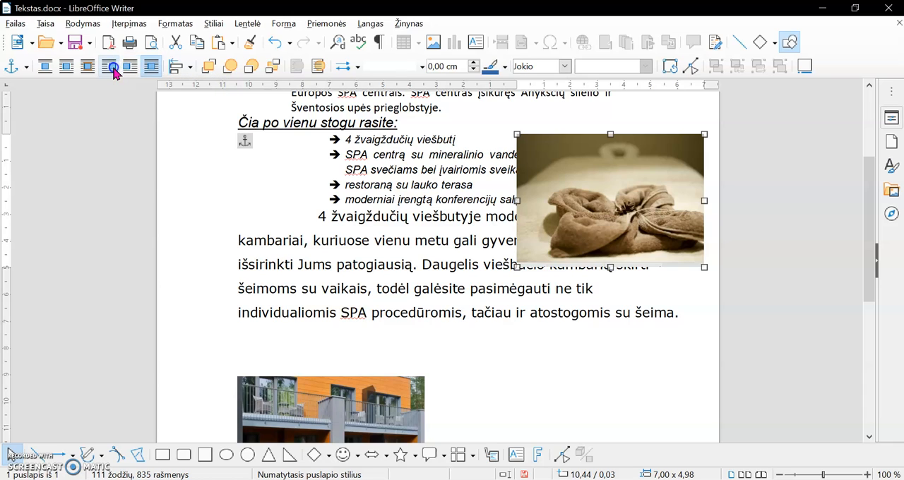
Apply parallel text wrapping to the towel picture and scale it down to about 5.77 × 4.14 cm
click(67, 67)
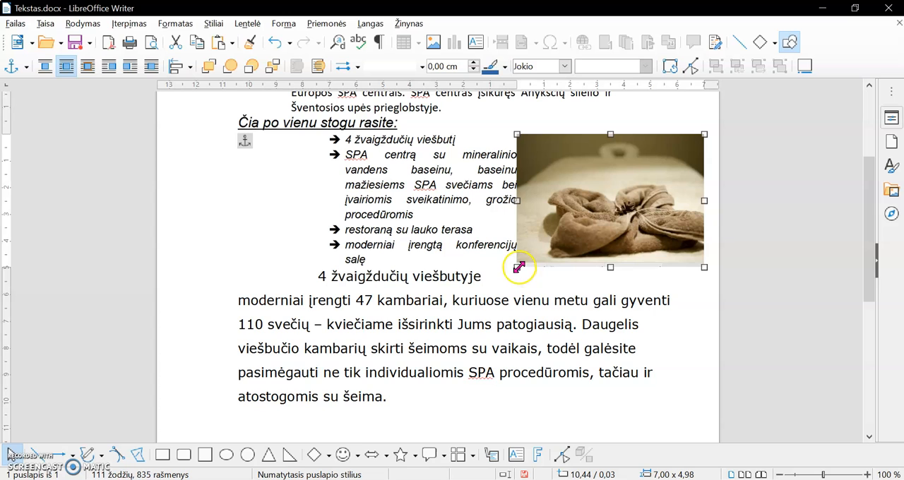
drag(519, 267, 536, 255)
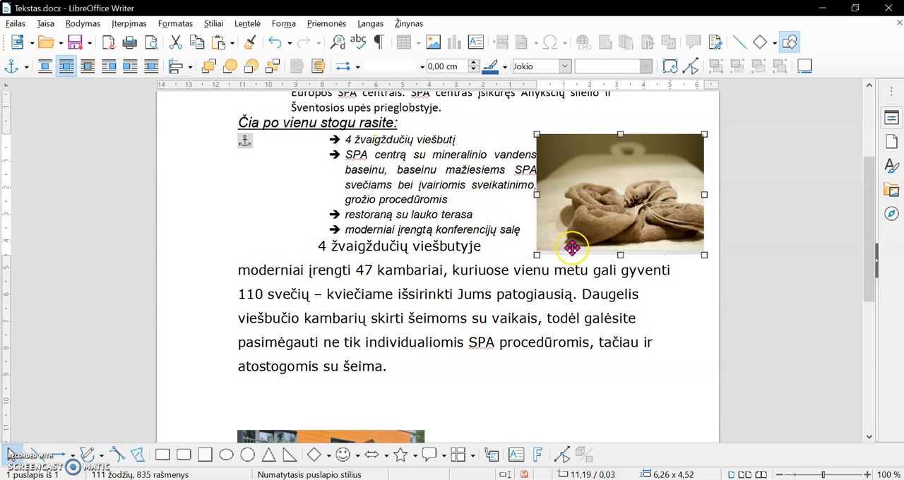
drag(537, 255, 551, 245)
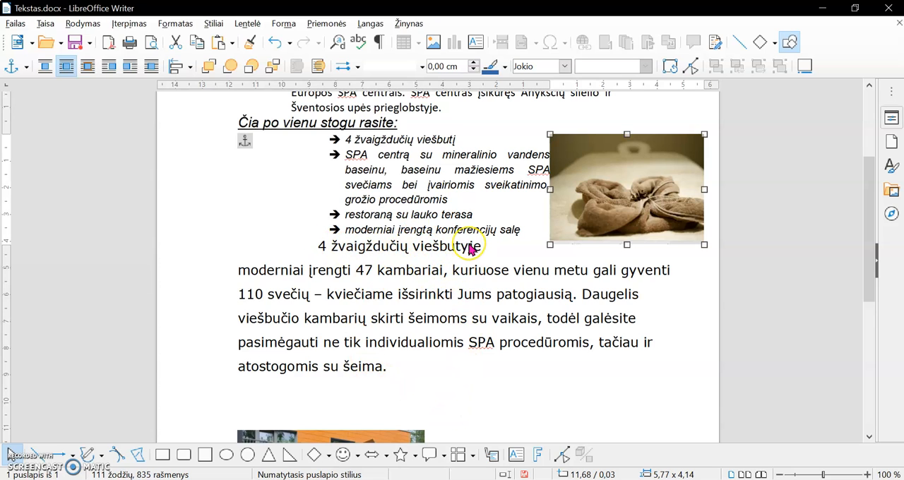
Anchor the balcony building picture to the paragraph (Prie pastraipos) and move it up beside the last paragraph, against the page's right edge
scroll(458, 266, down, 4)
click(363, 310)
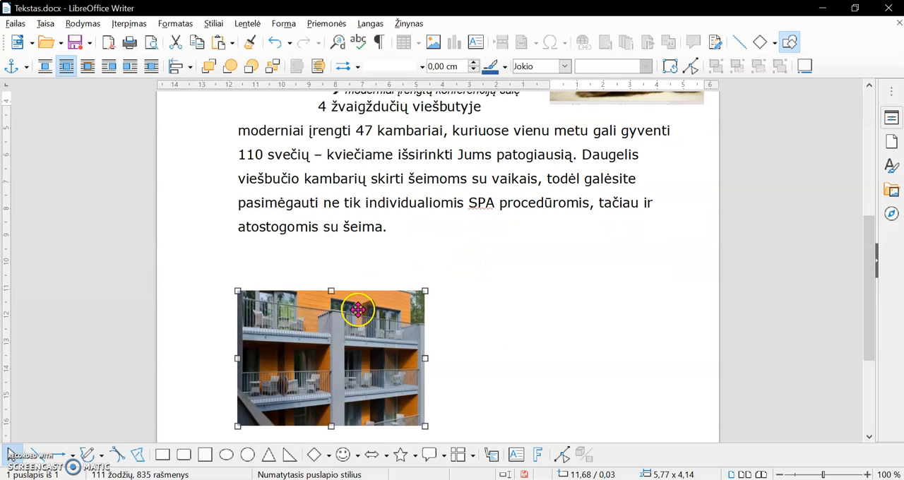
click(26, 67)
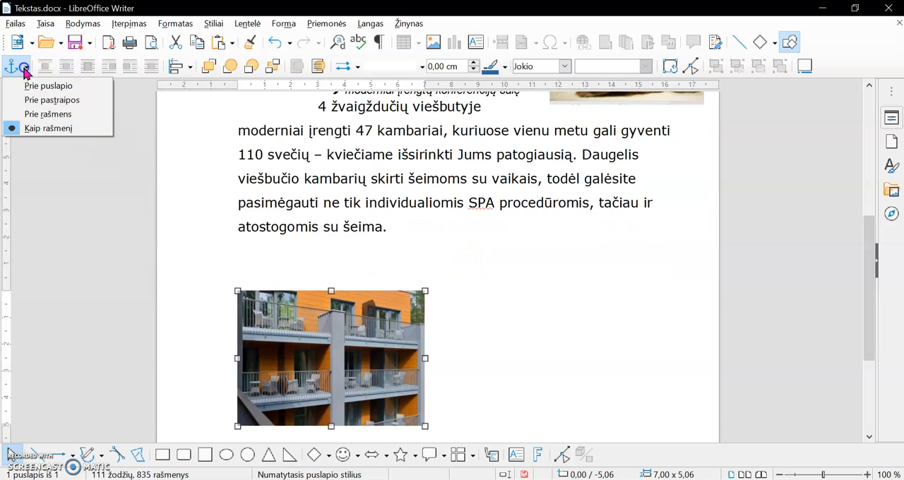
click(43, 100)
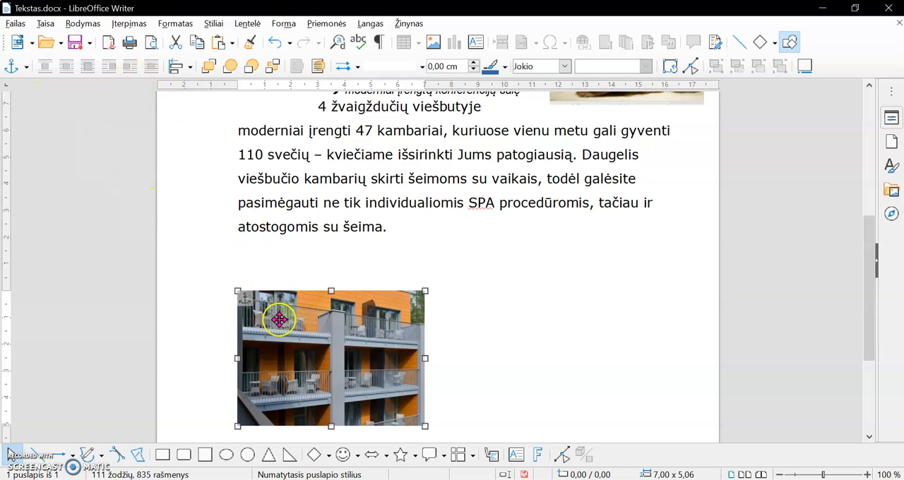
drag(282, 322, 583, 149)
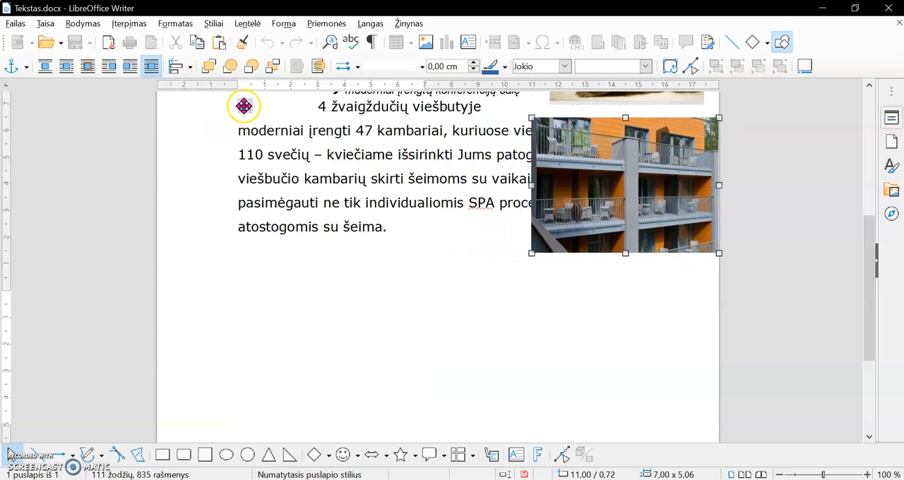
Apply parallel text wrapping to the building picture, shift it slightly left and scale it down to about 5.99 × 4.27 cm
scroll(397, 276, up, 4)
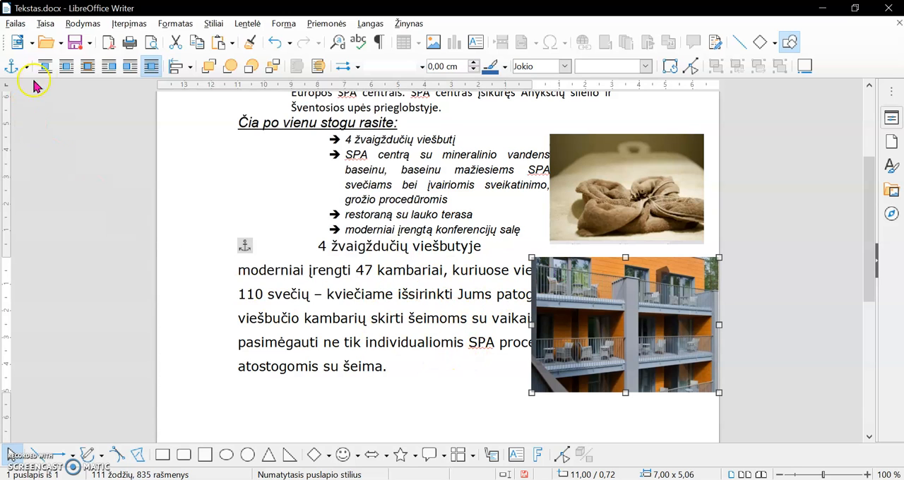
click(109, 69)
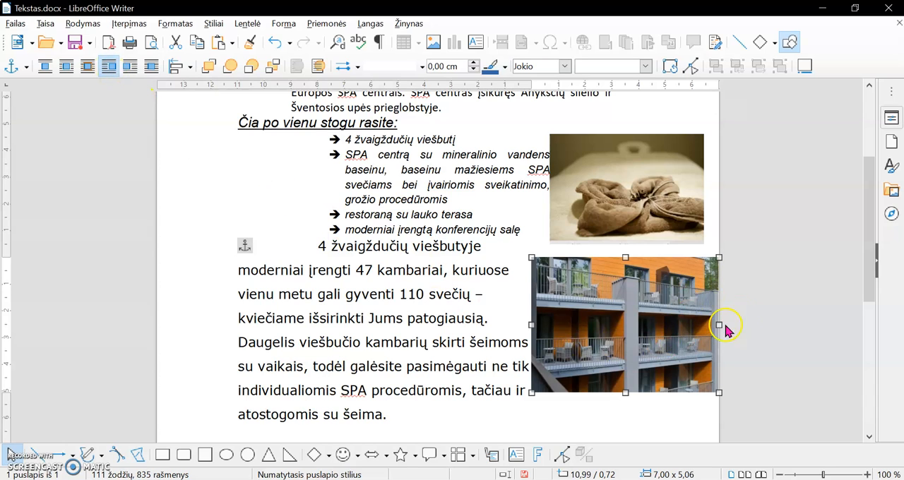
click(66, 68)
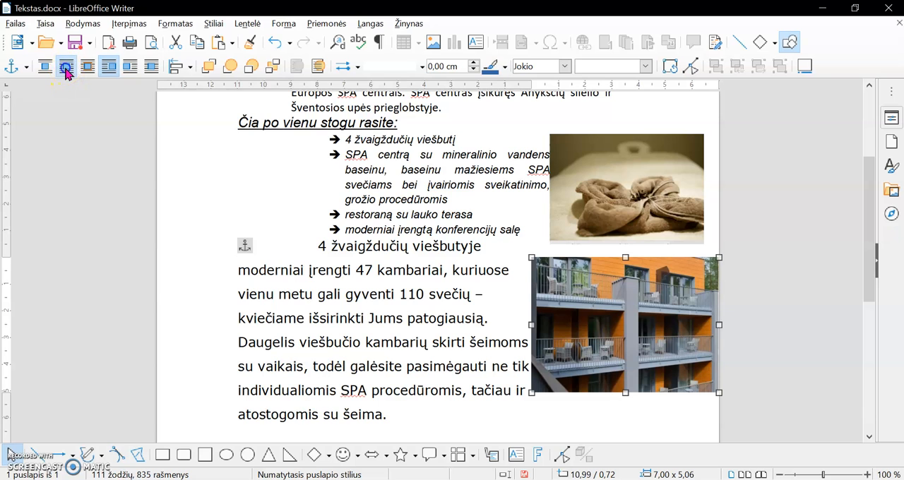
drag(606, 331, 598, 330)
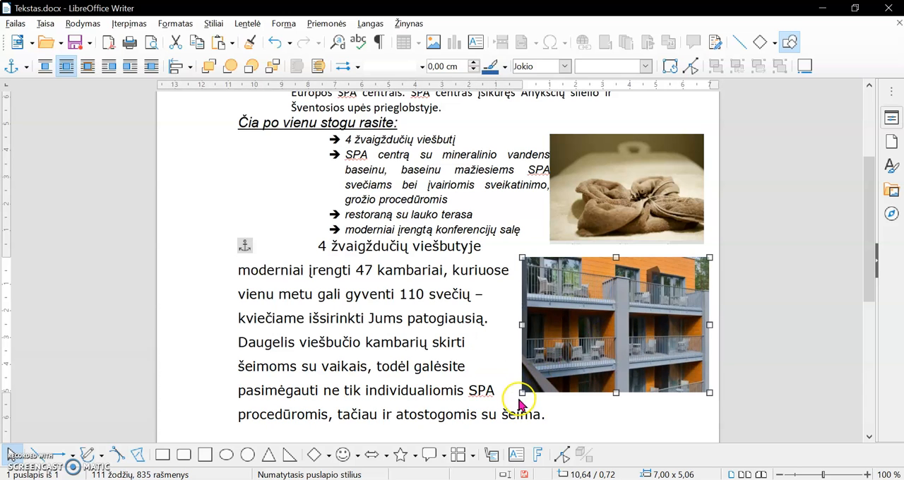
drag(522, 393, 550, 371)
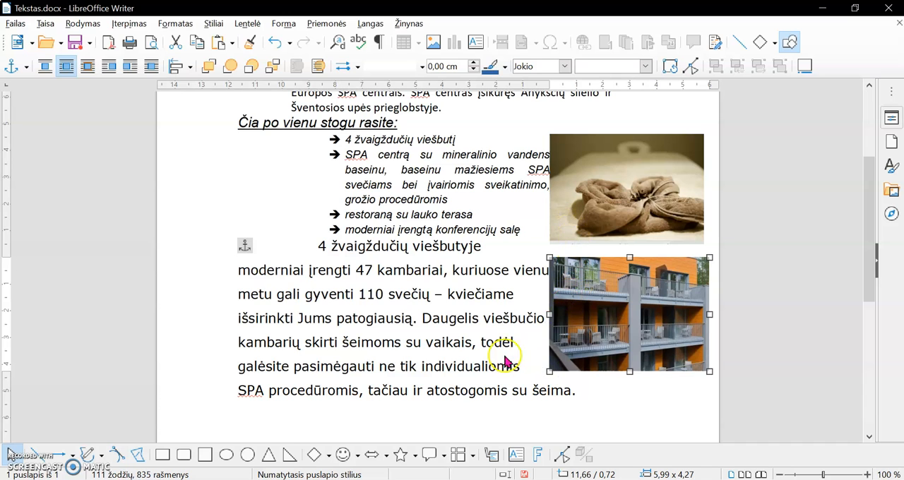
Review the formatted page, check the required file name and format in the PDF assignment, and return to the Writer document
scroll(465, 376, up, 4)
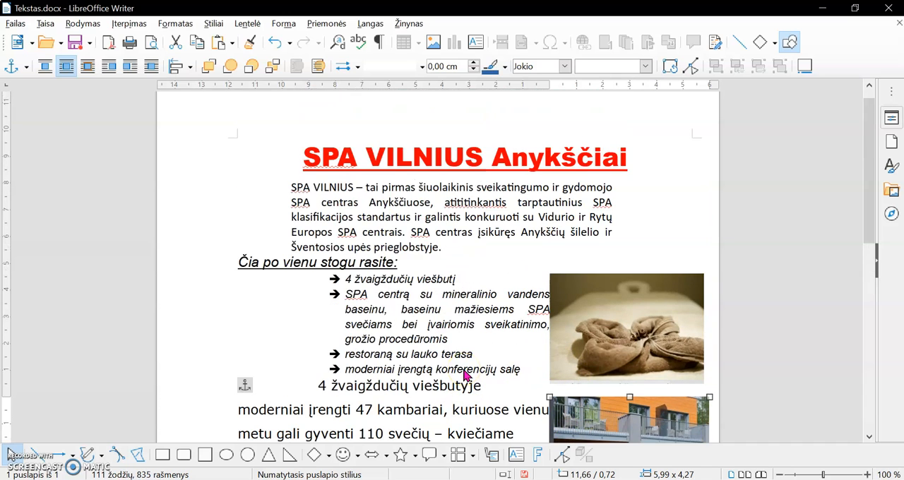
scroll(465, 375, up, 1)
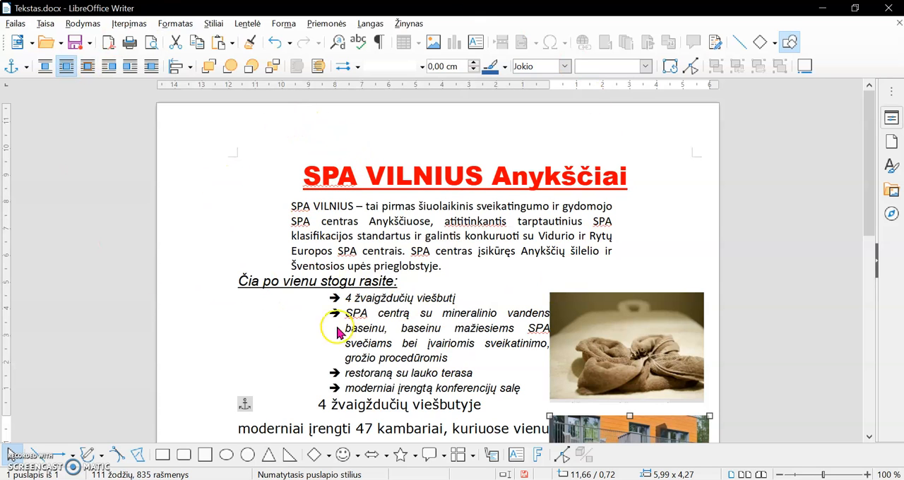
key(alt+Tab)
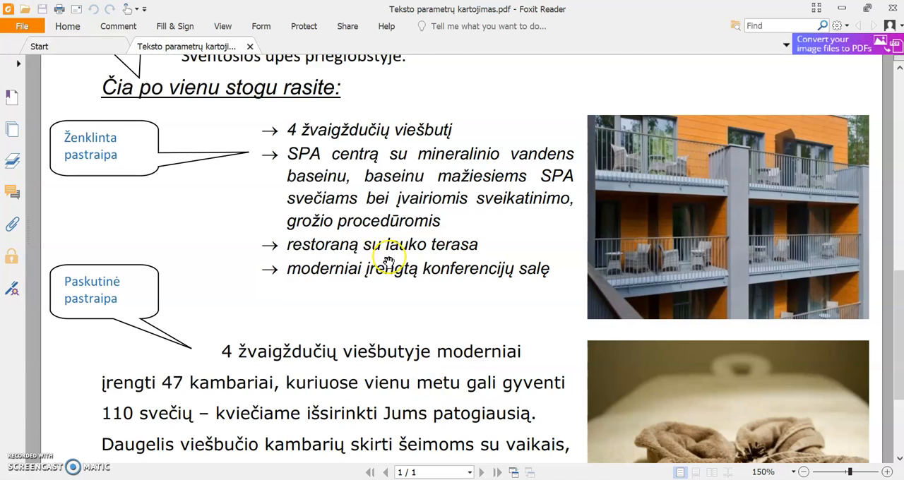
scroll(389, 259, up, 6)
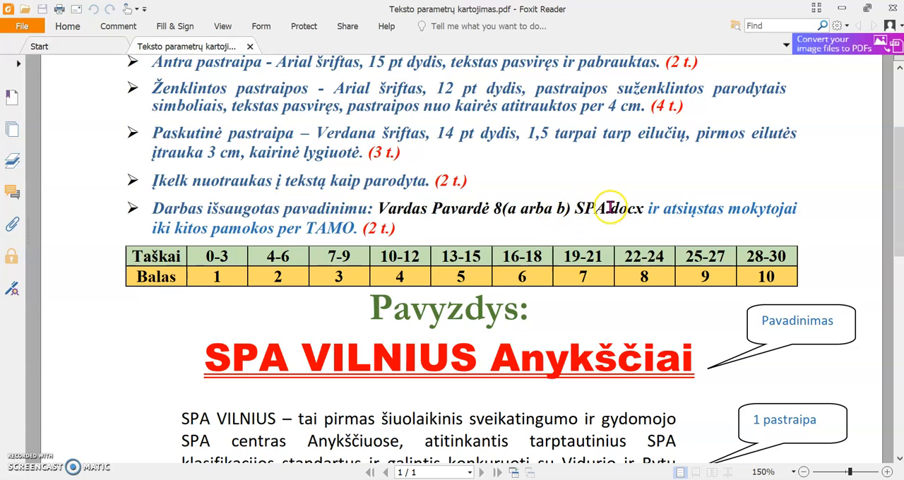
drag(609, 208, 644, 209)
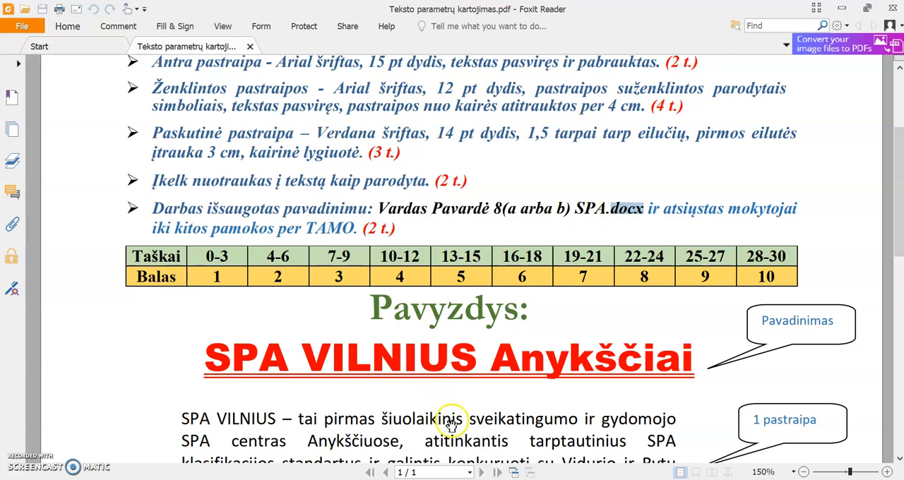
key(alt+Tab)
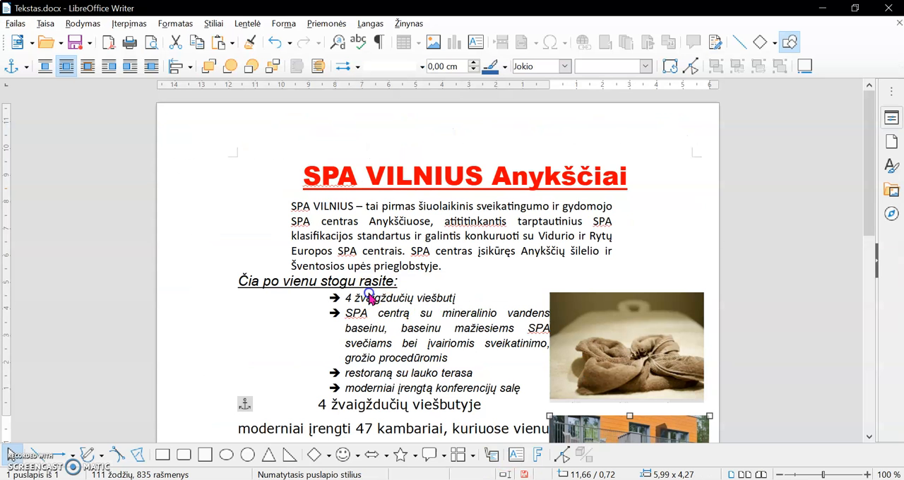
Save a copy of the document in ODF text format (*.odt) under the name Vardas Pavardė 8a SPA
click(15, 25)
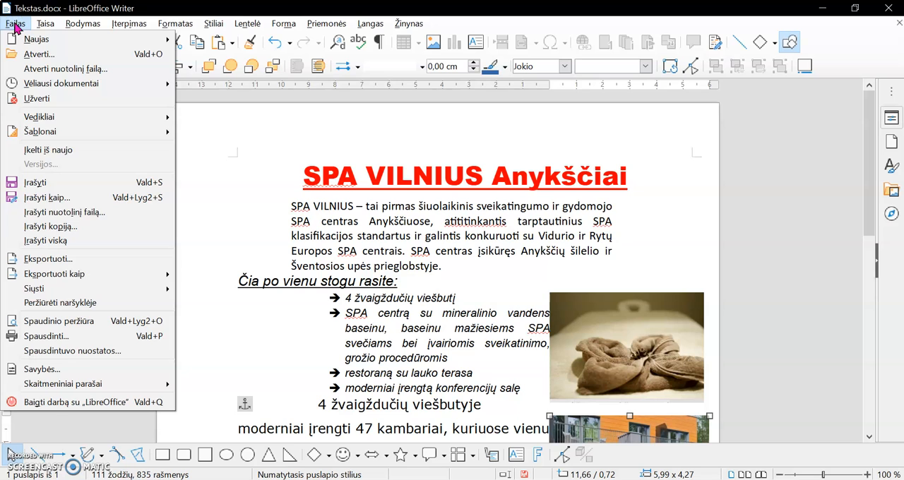
click(63, 202)
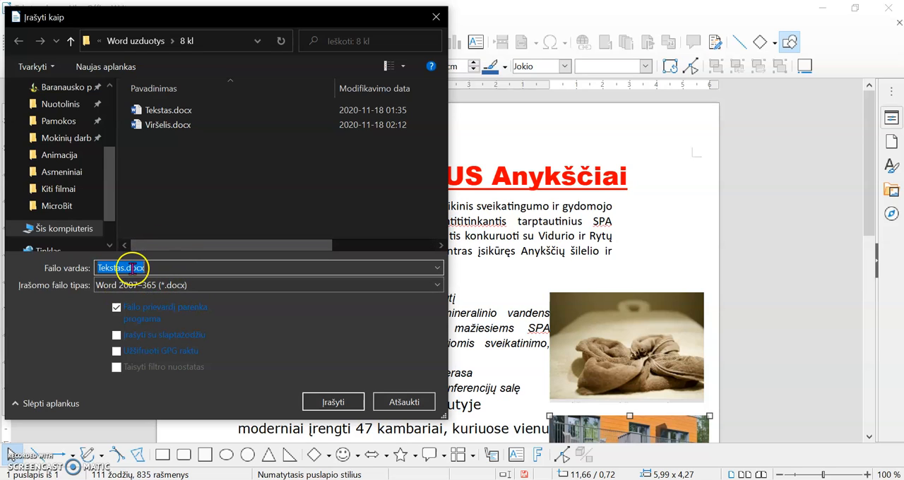
click(212, 285)
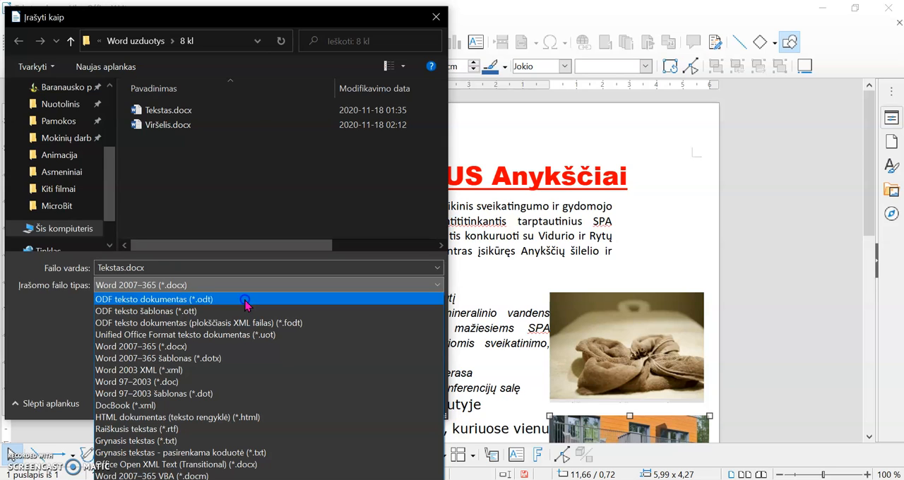
click(246, 301)
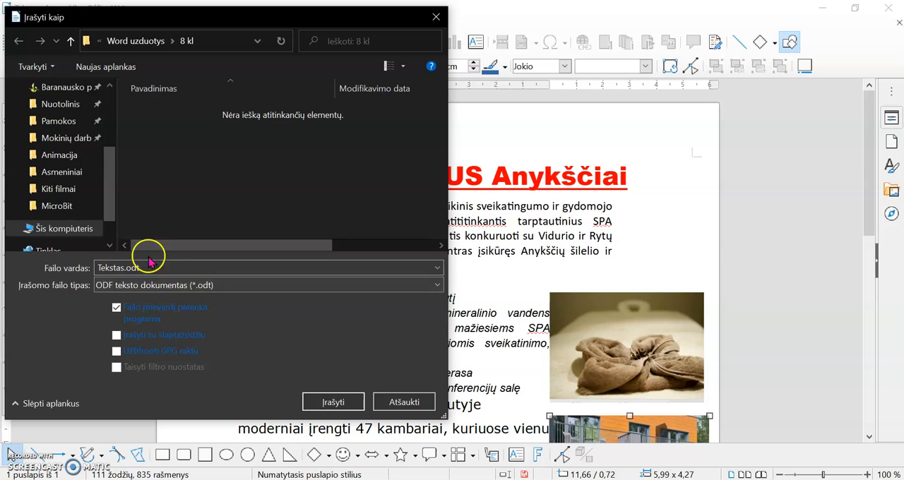
click(201, 267)
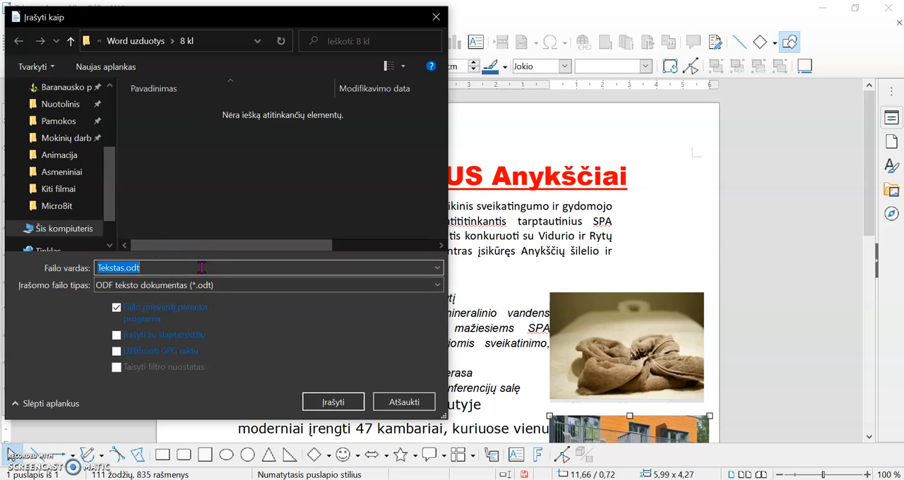
text(Vardas Pavardė 8a SPA)
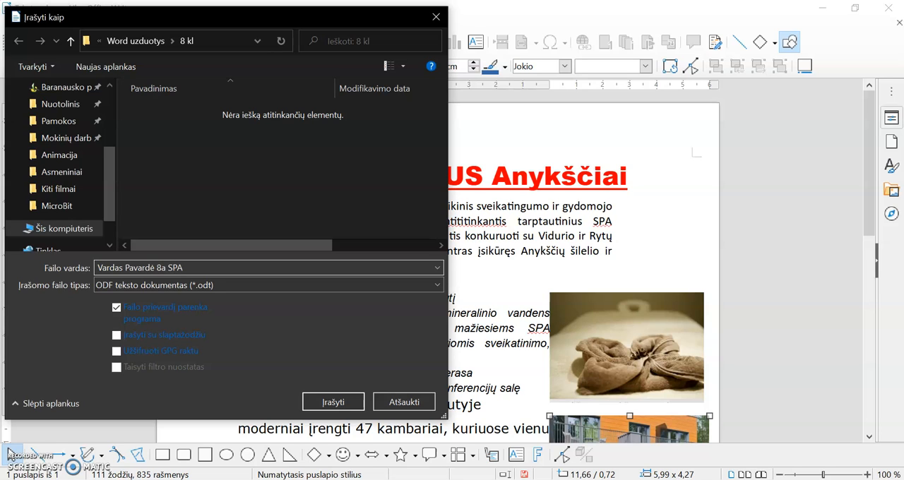
click(337, 404)
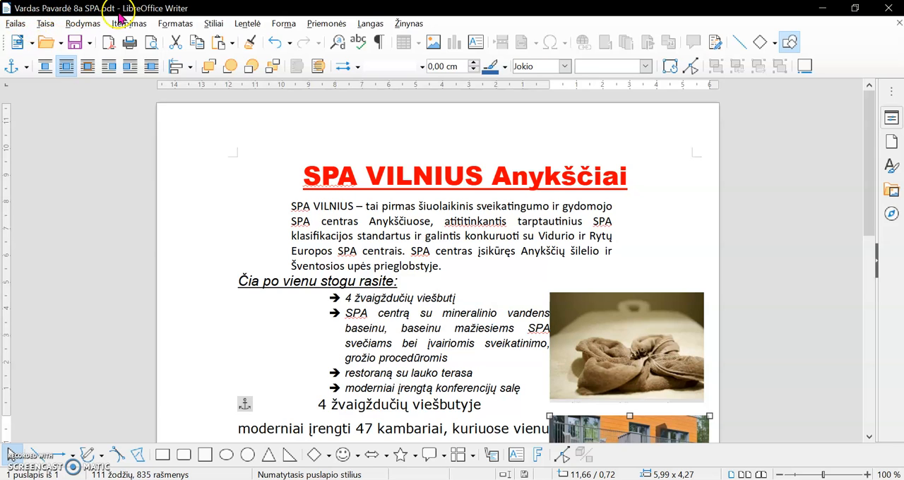
click(468, 300)
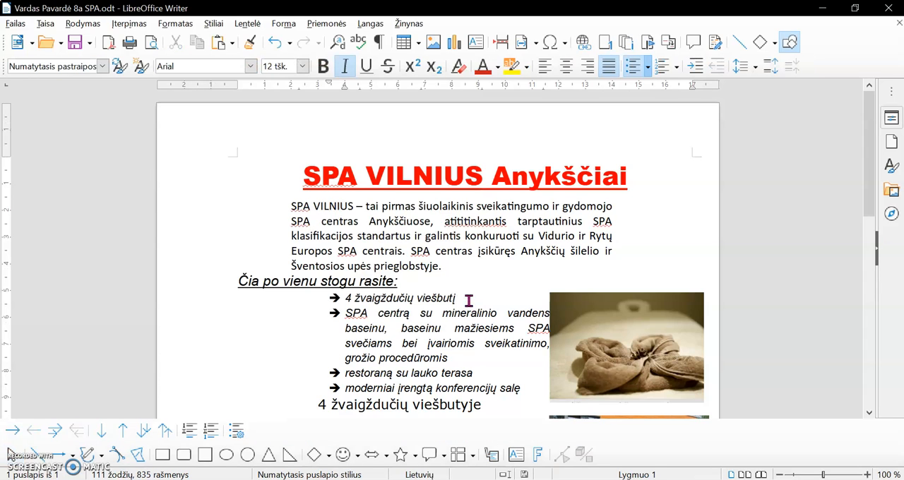